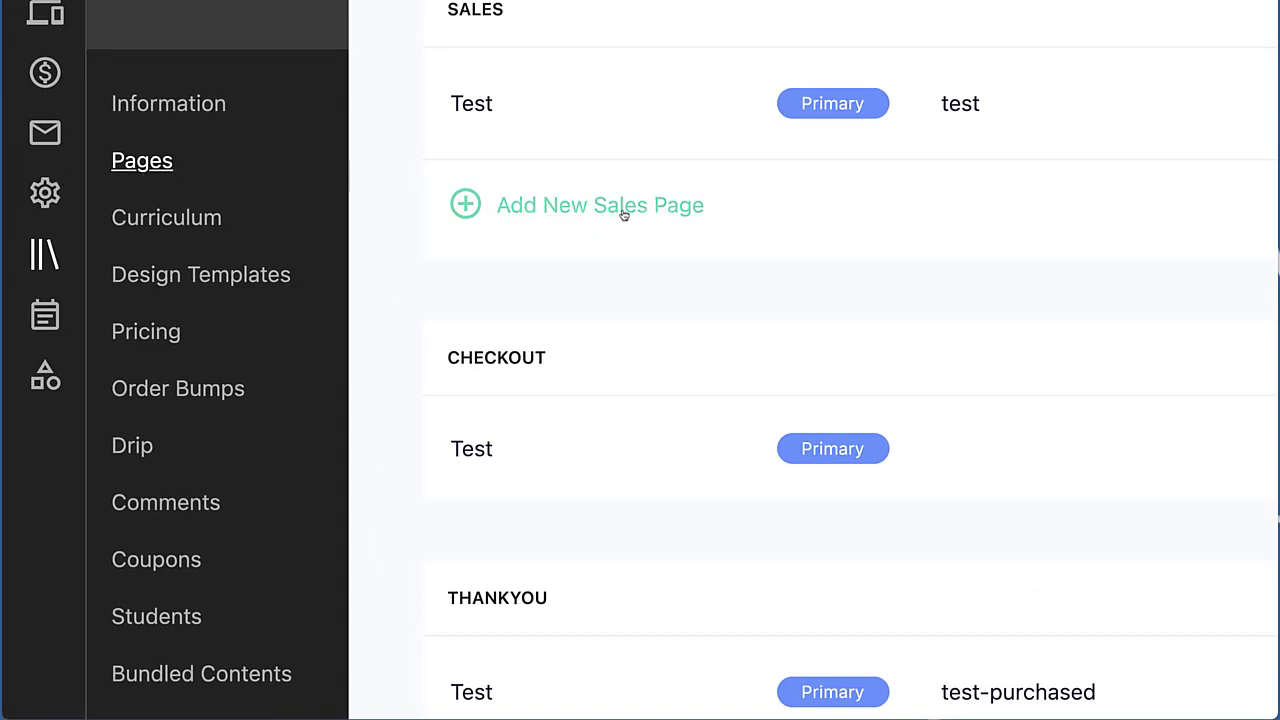
Add a new sales page to the course and scroll through its default blocks
click(655, 218)
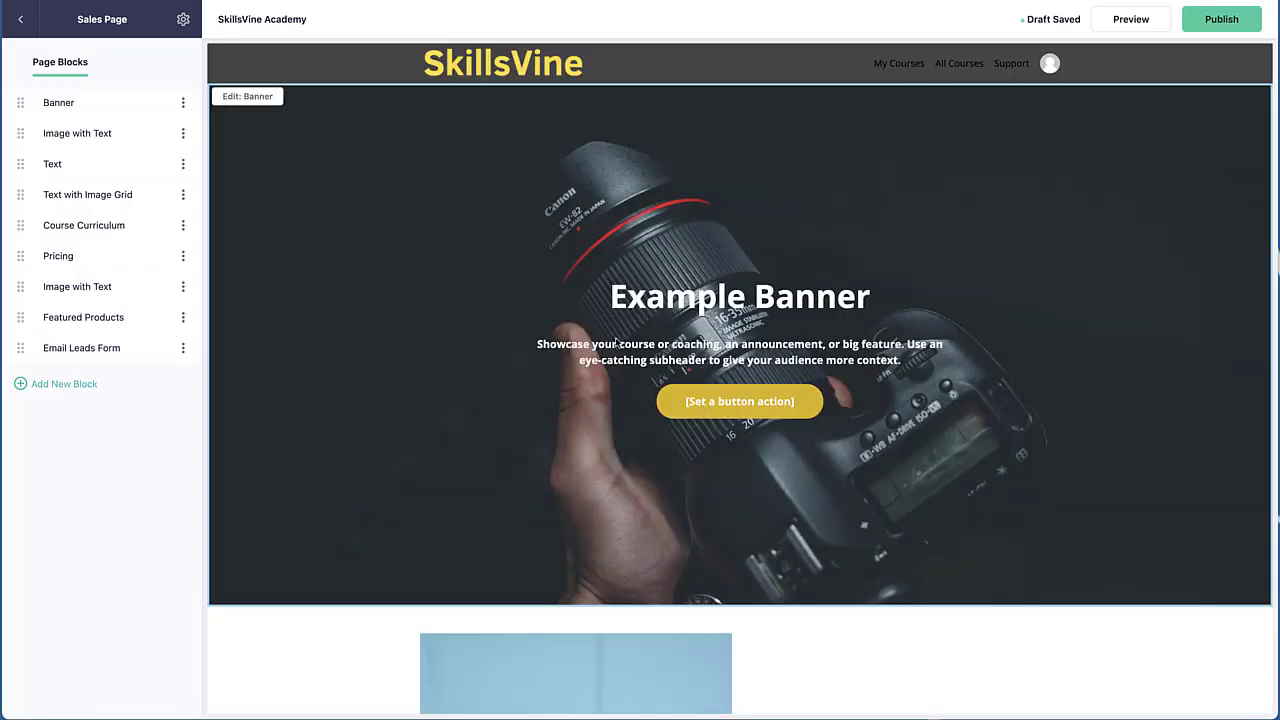
scroll(522, 342, down, 20)
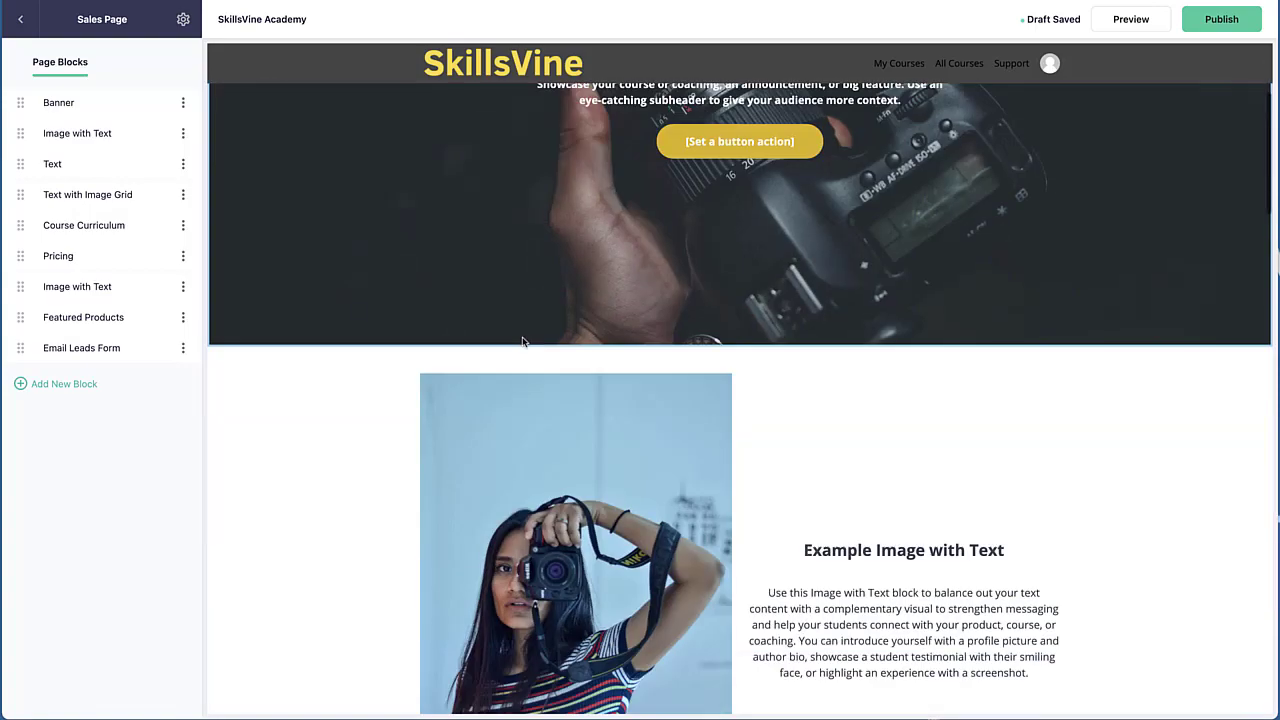
scroll(522, 342, down, 5)
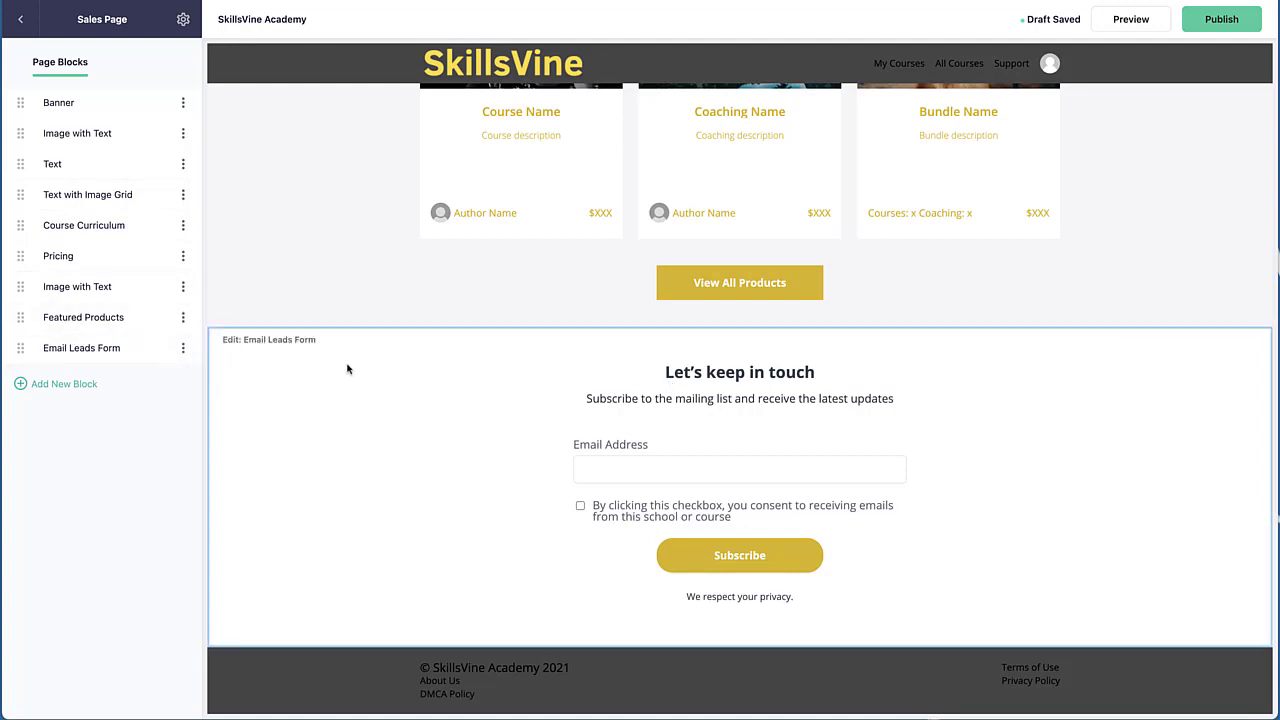
Examine the Email Leads Form block's options and settings, then go to that block on the page
click(183, 348)
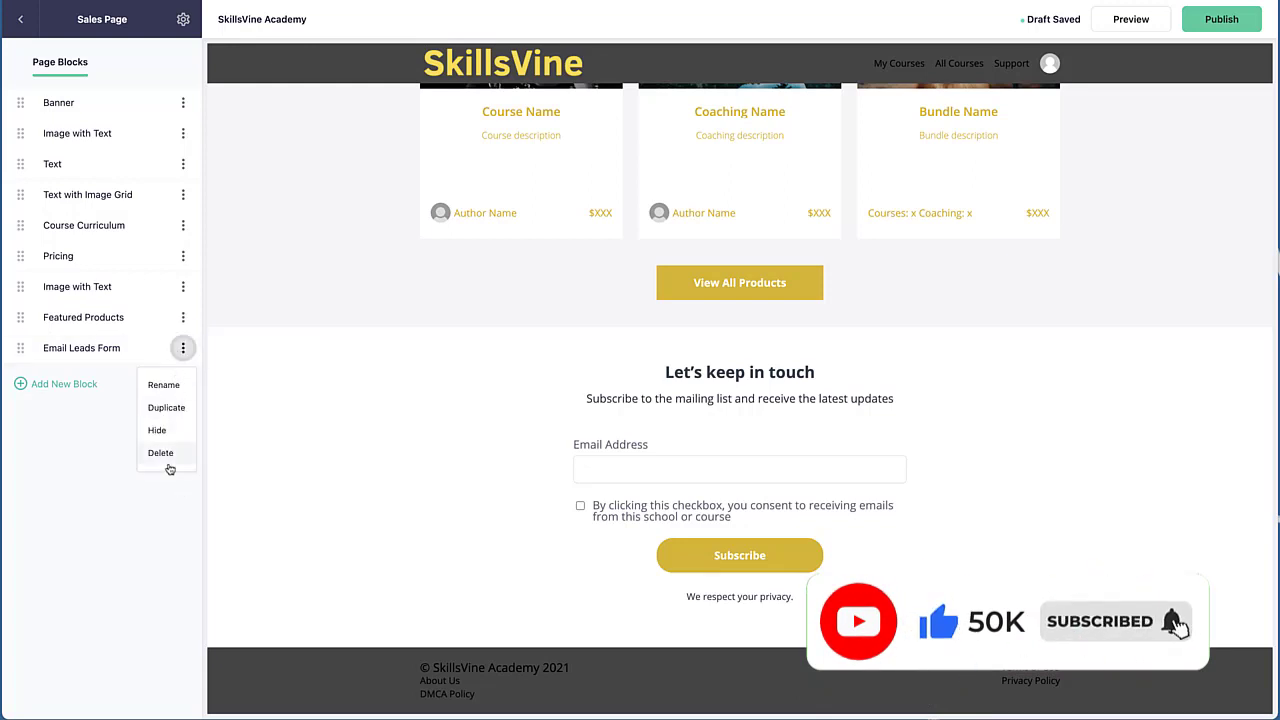
click(309, 414)
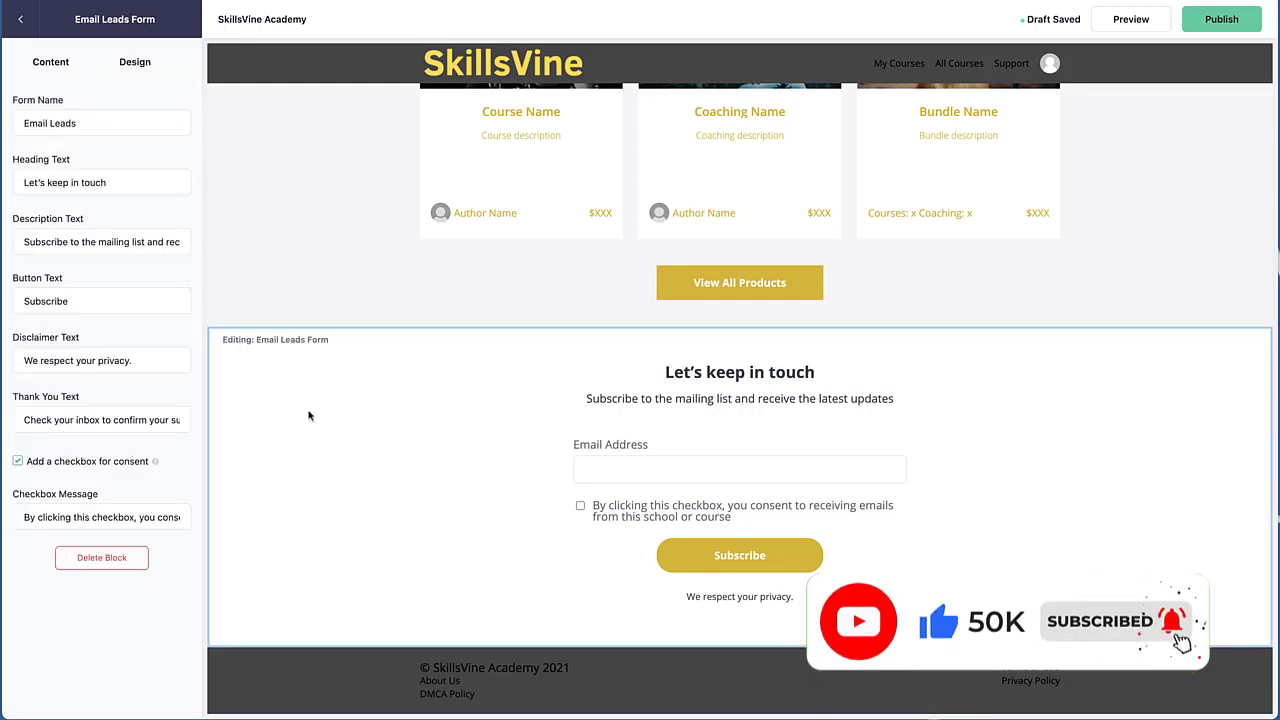
click(20, 19)
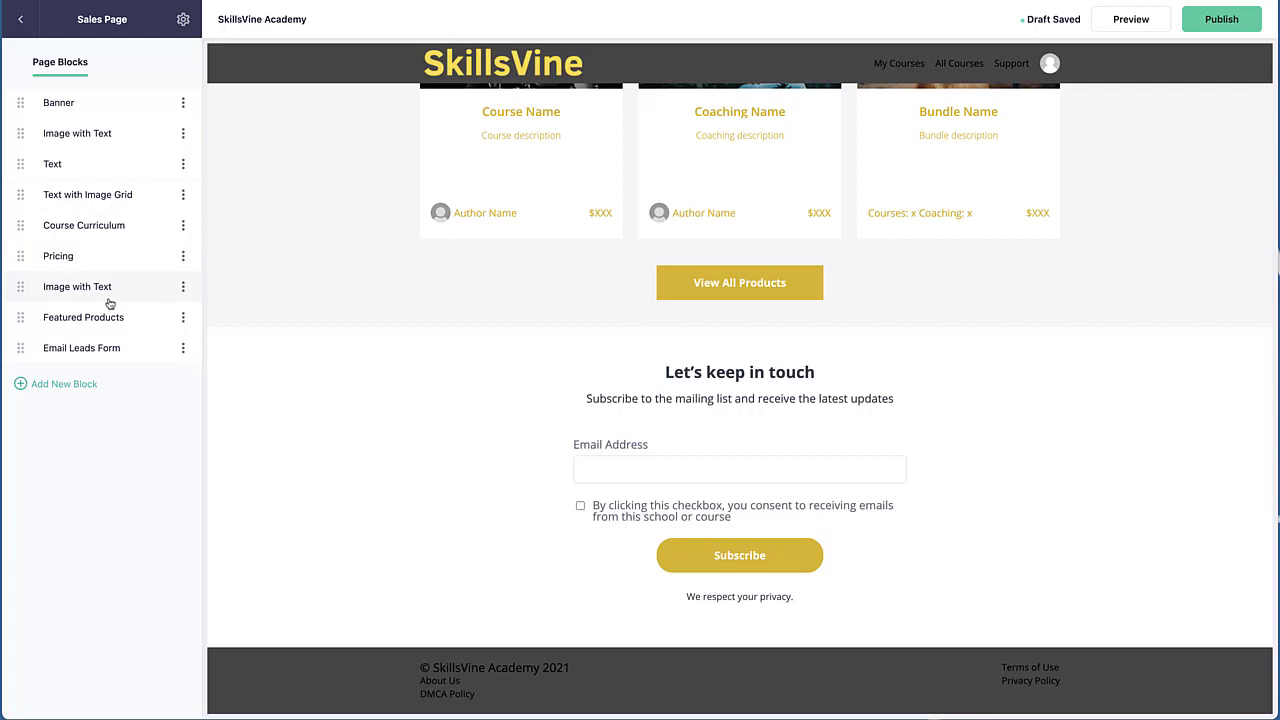
click(121, 349)
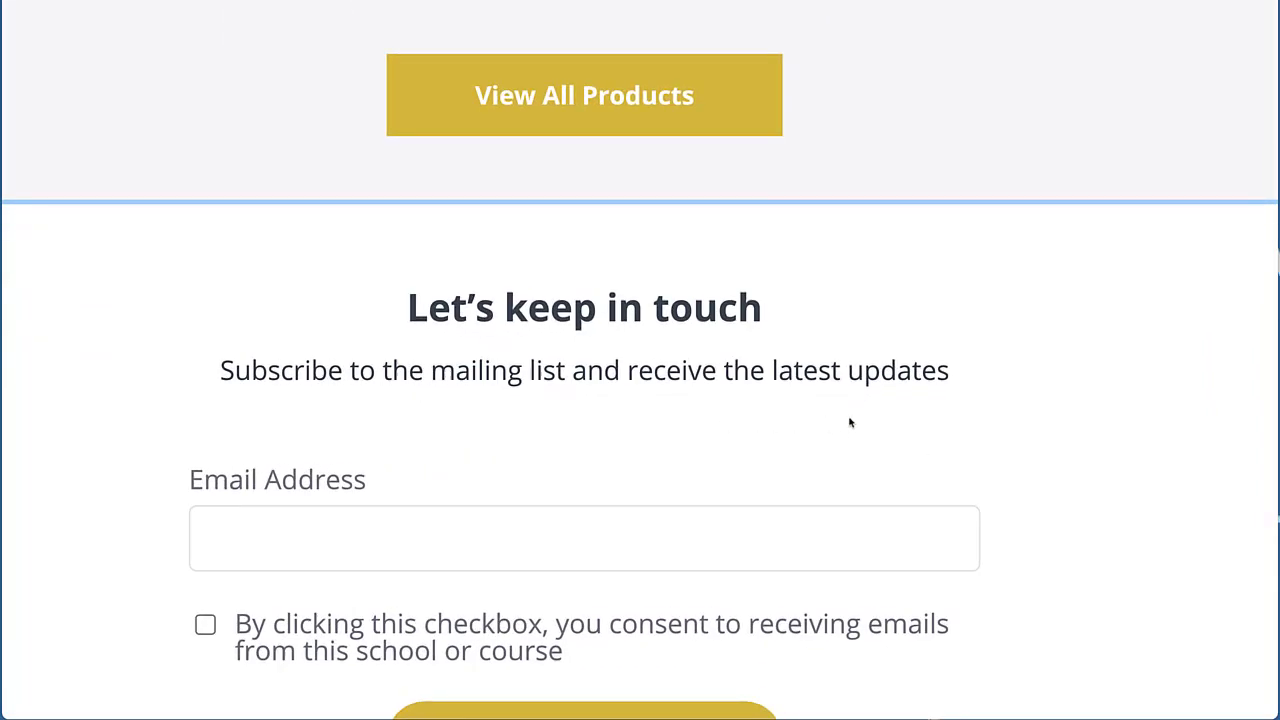
scroll(594, 371, down, 1)
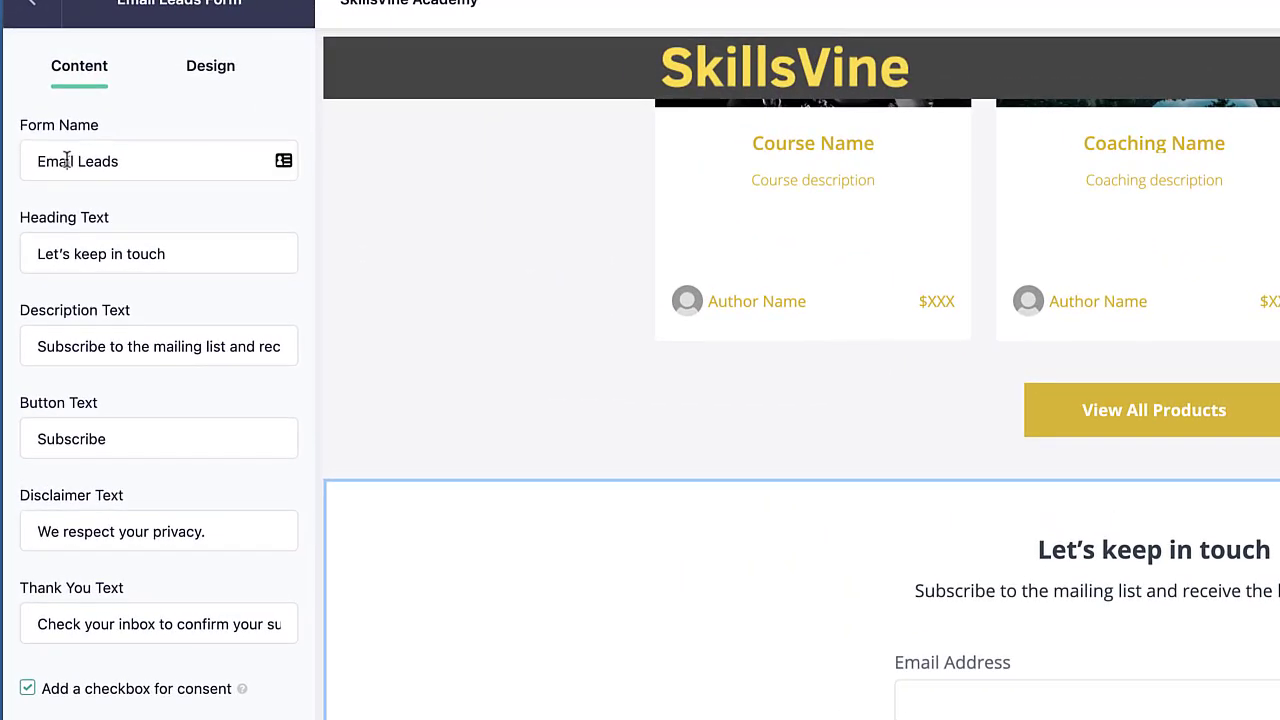
Rename the email leads form as Test Course Waitlist
triple_click(43, 122)
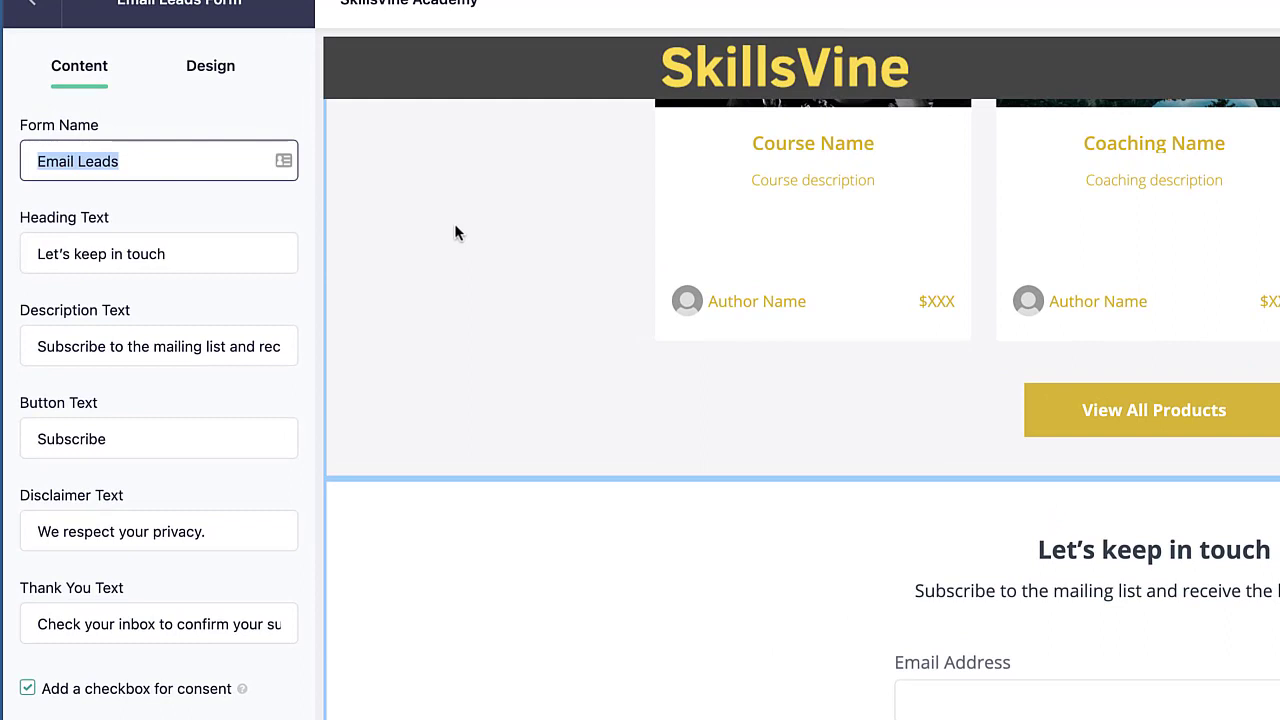
text(Test Cu)
key(BackSpace)
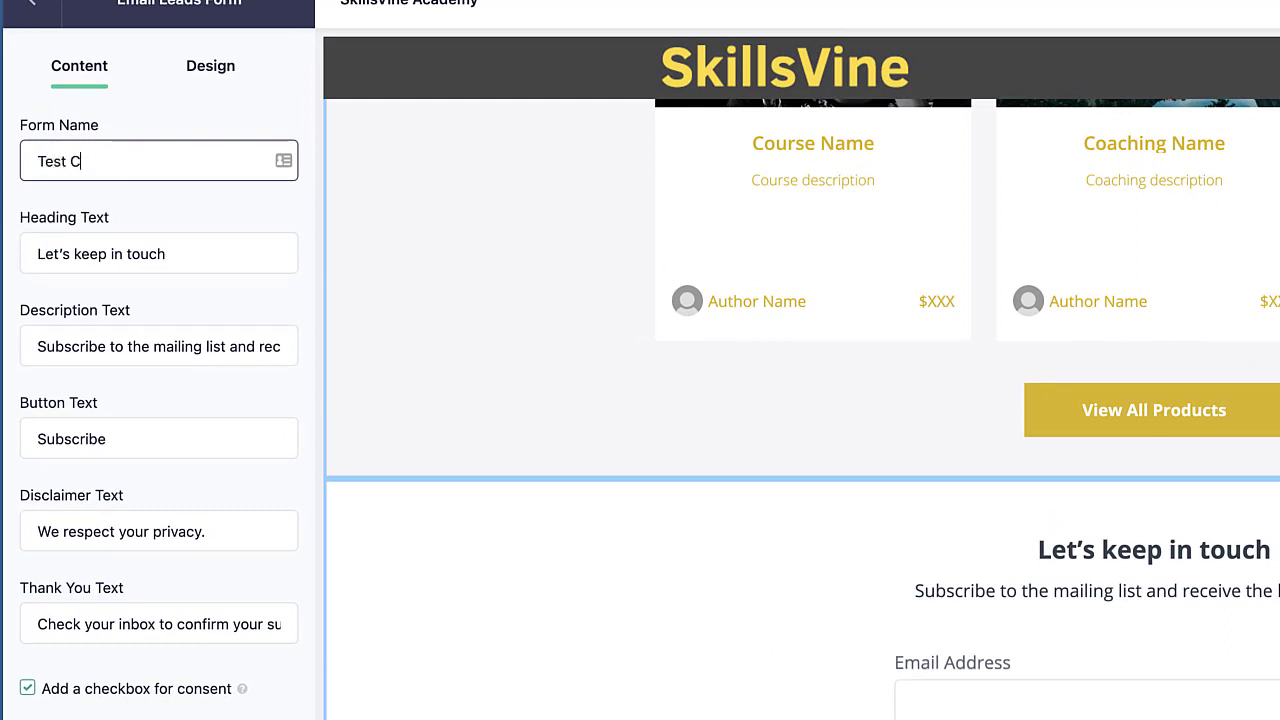
text(ourse Waitlist)
Set the form's heading text to Join the Waitlist
click(163, 254)
triple_click(162, 258)
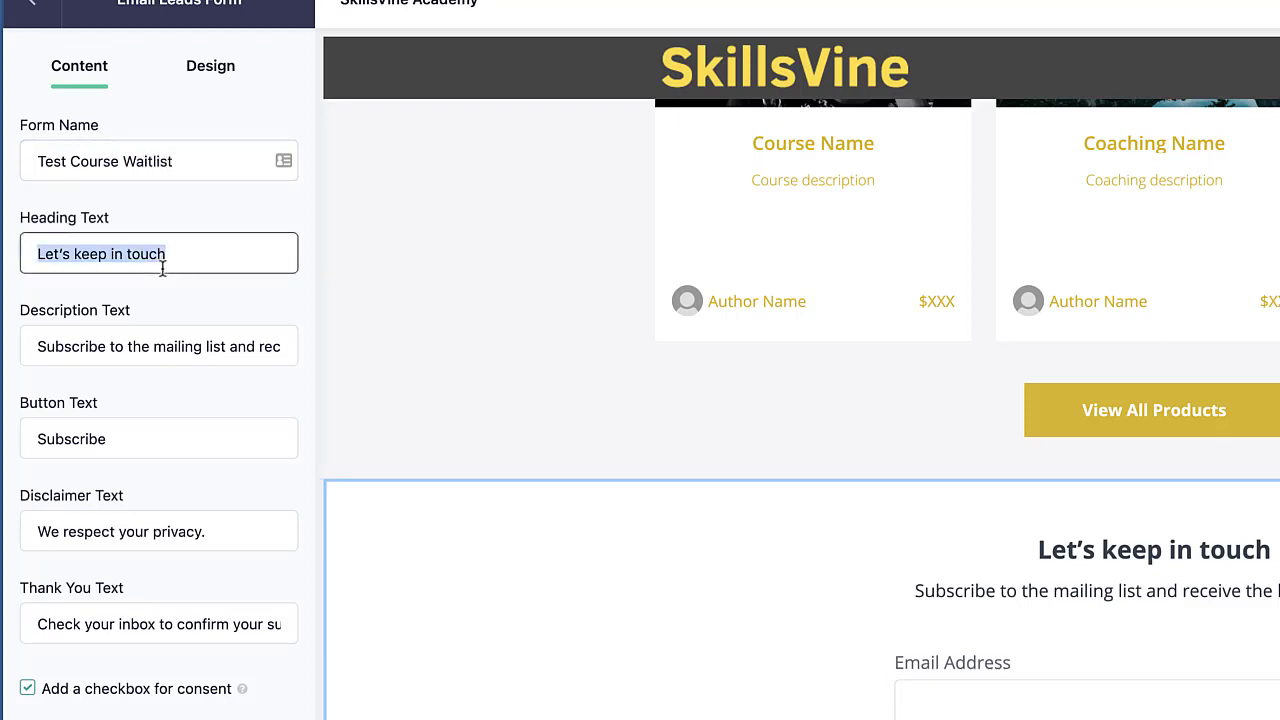
text(Jo)
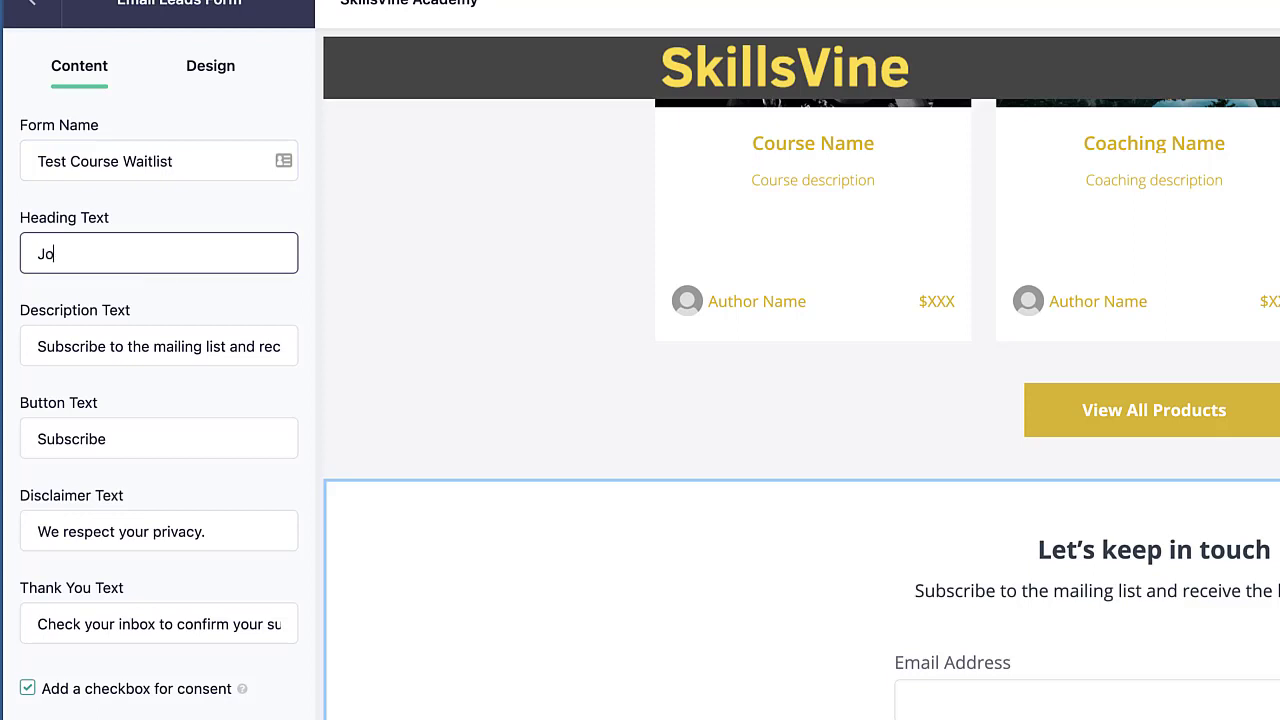
text(in the wailist)
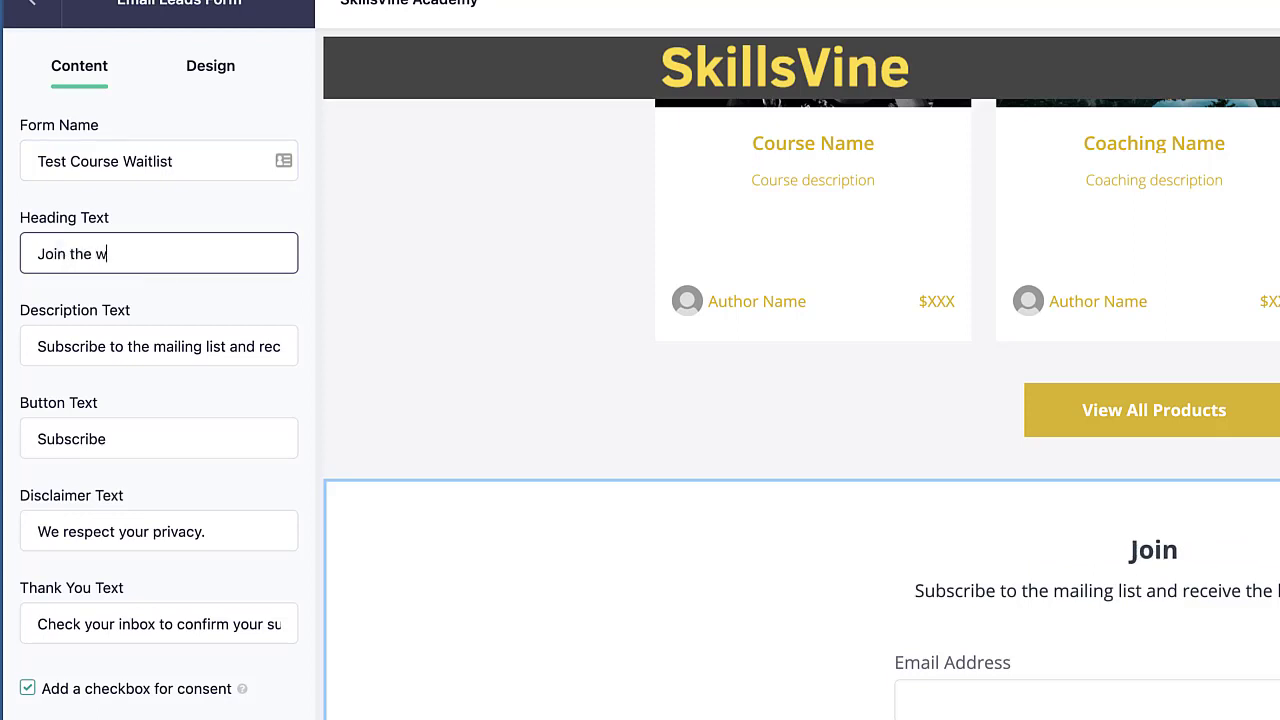
key(BackSpace)
key(BackSpace)
key(BackSpace)
key(BackSpace)
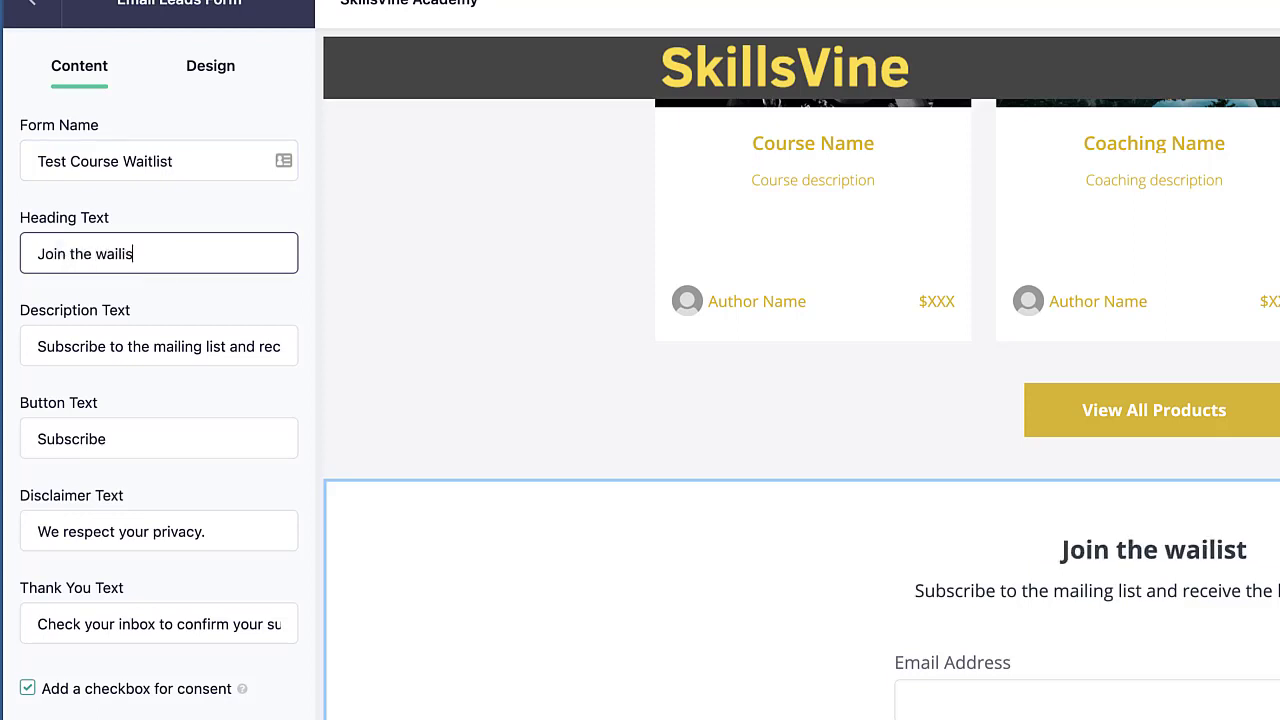
text(tlist)
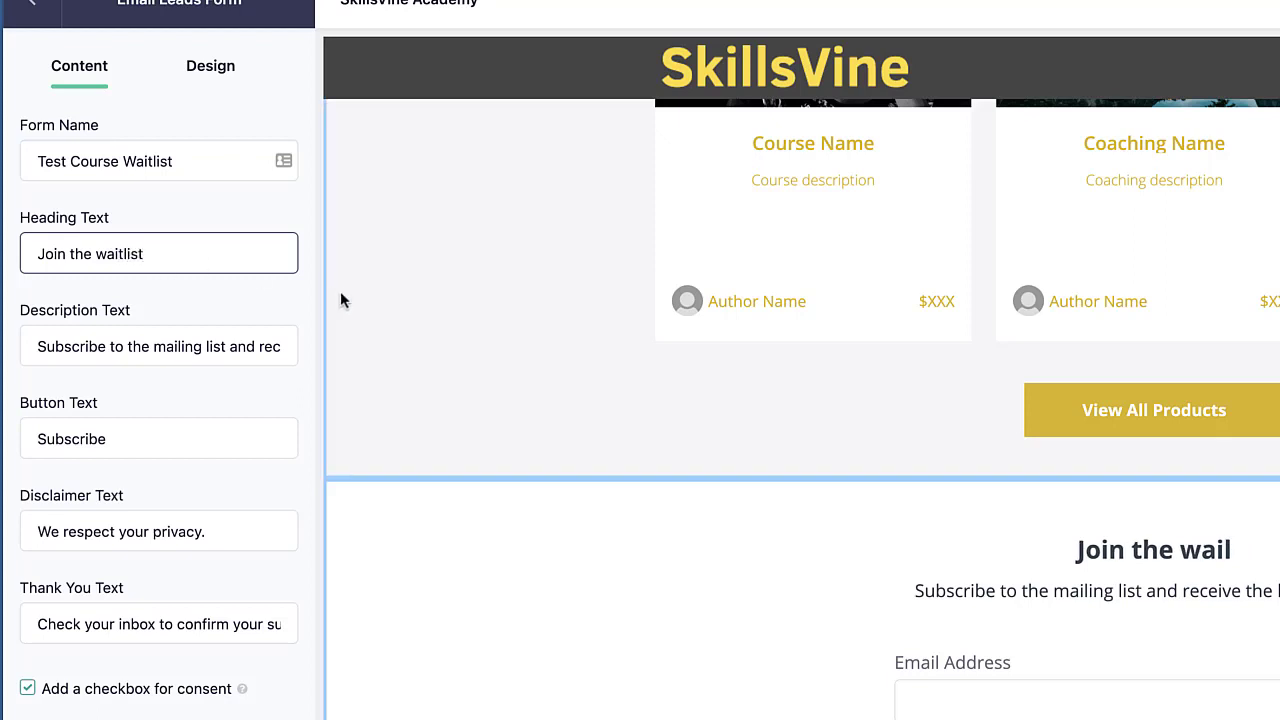
click(104, 254)
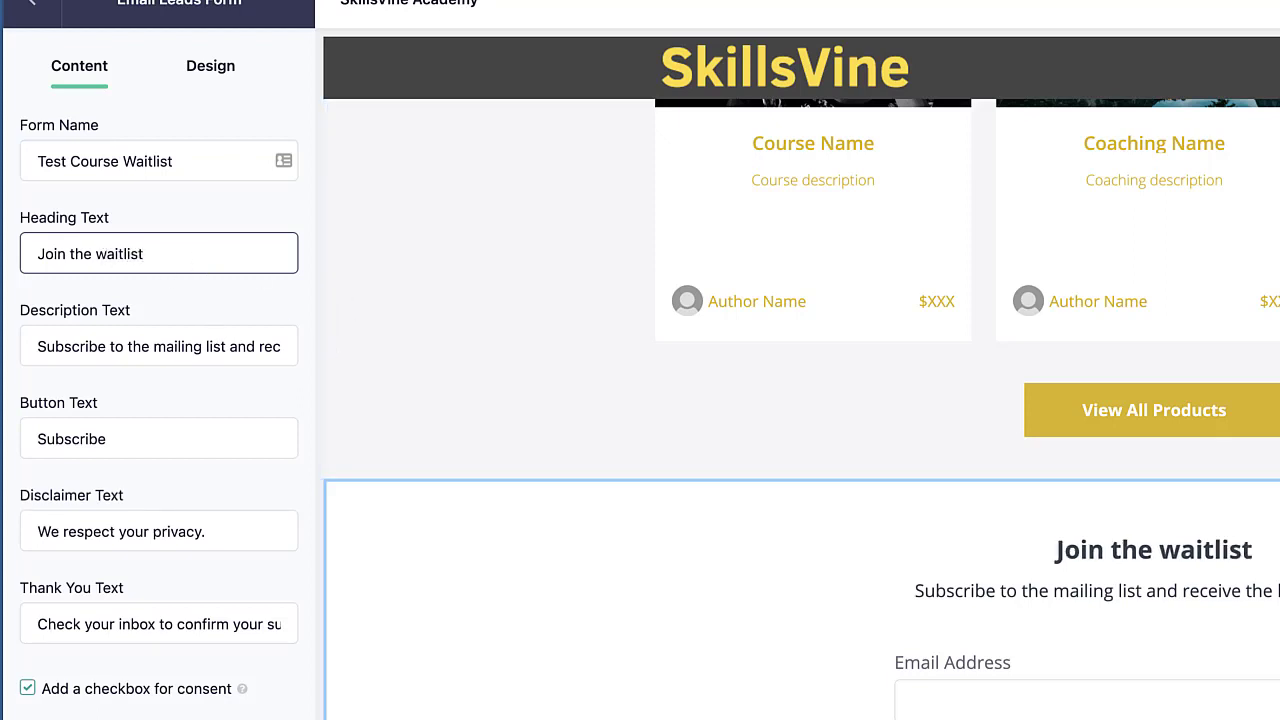
key(BackSpace)
text(W)
Replace the description text with Be the first to get notified when the course re-opens
click(181, 358)
triple_click(181, 358)
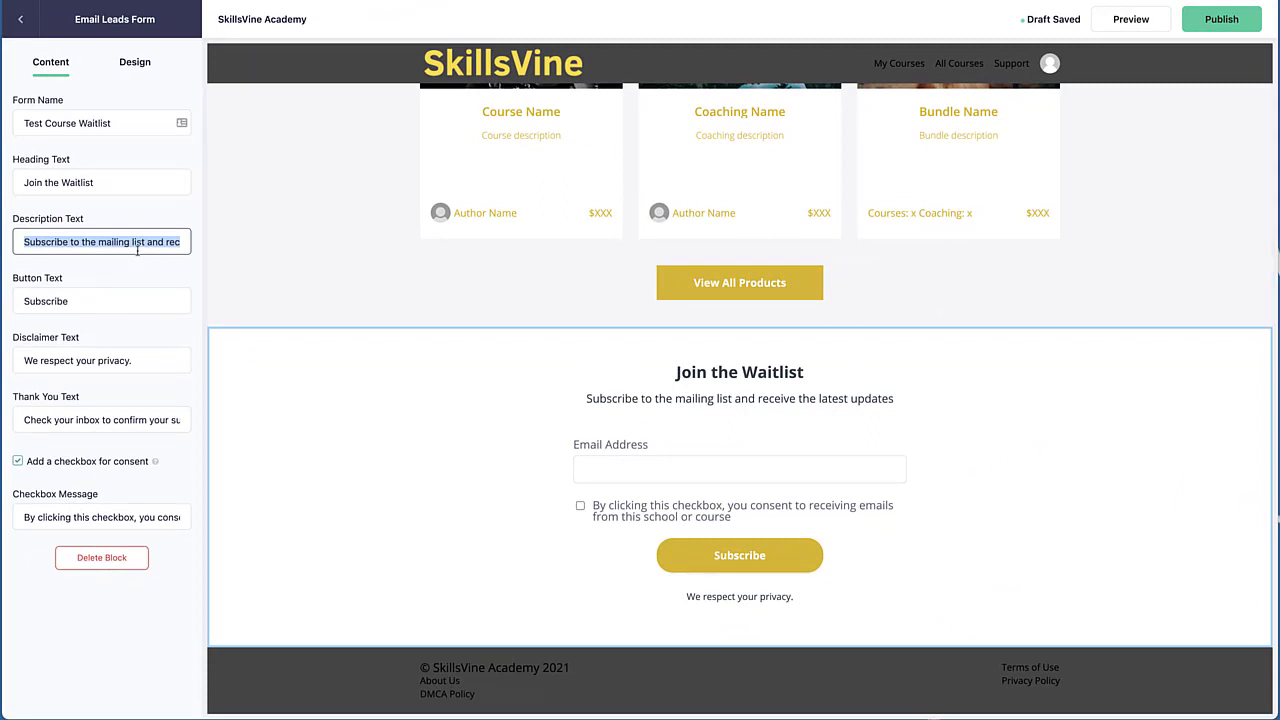
text(Be the first to)
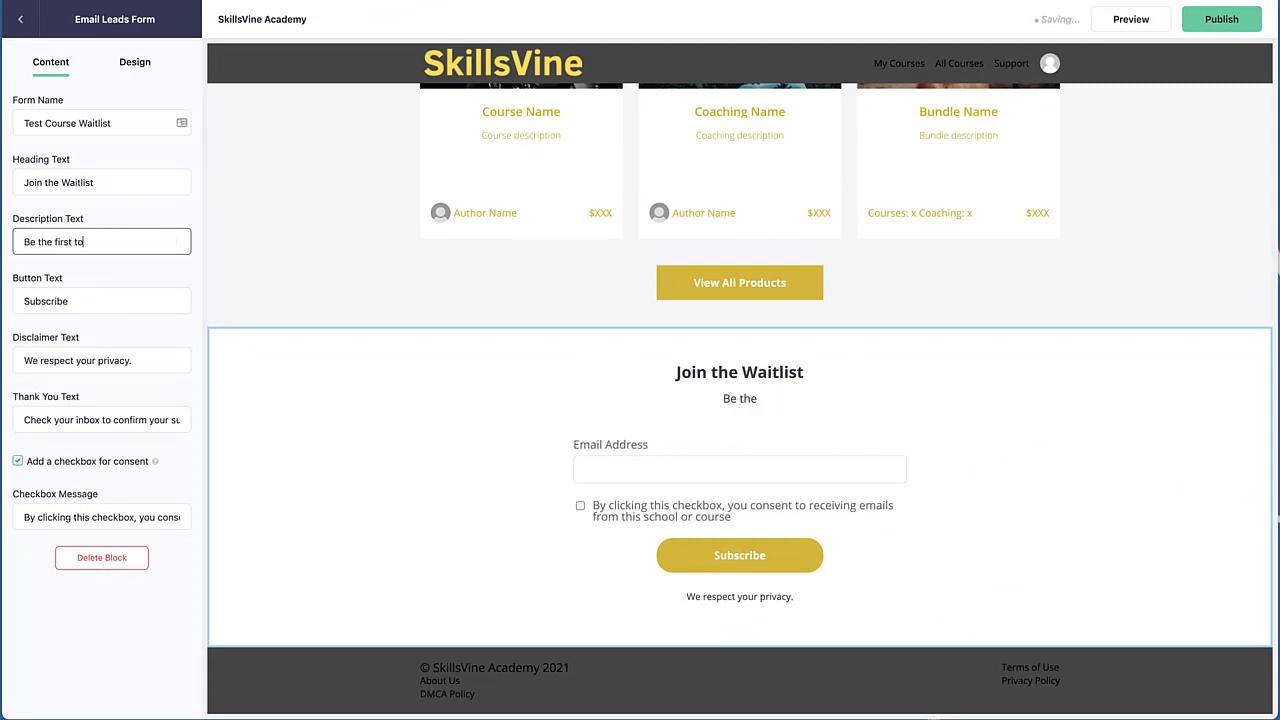
text( get notified when the course)
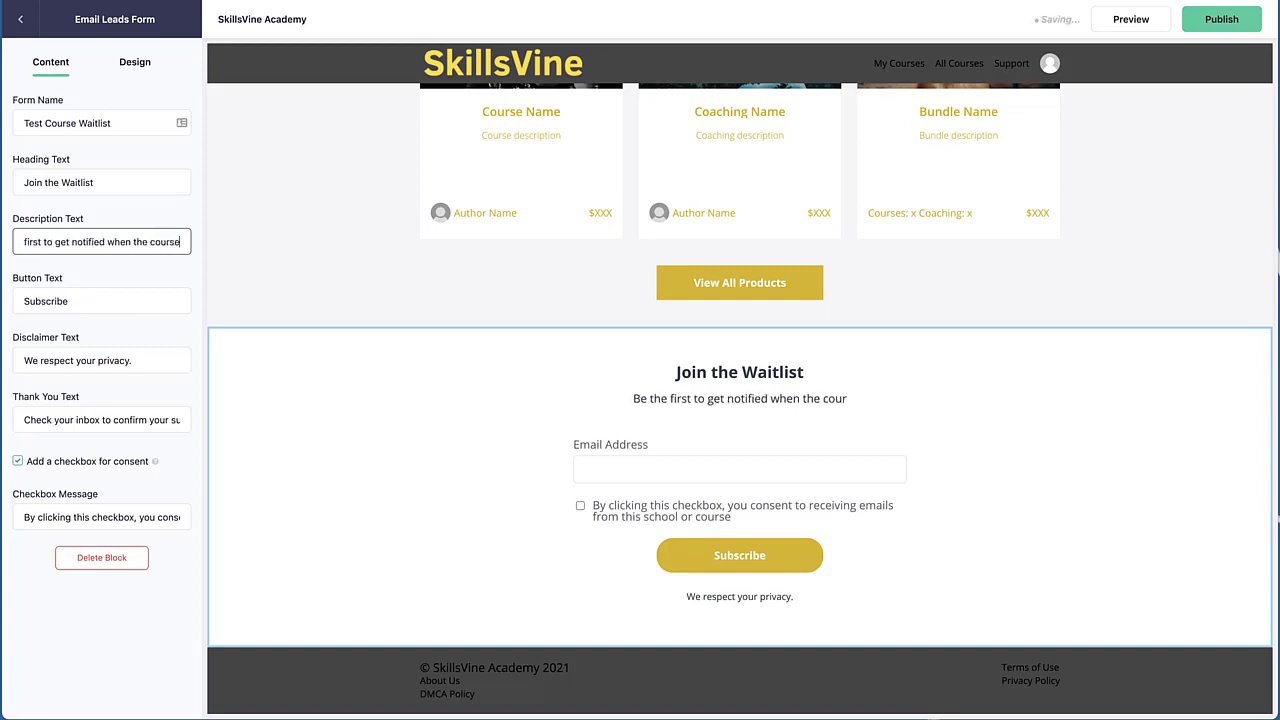
text( re-opens.)
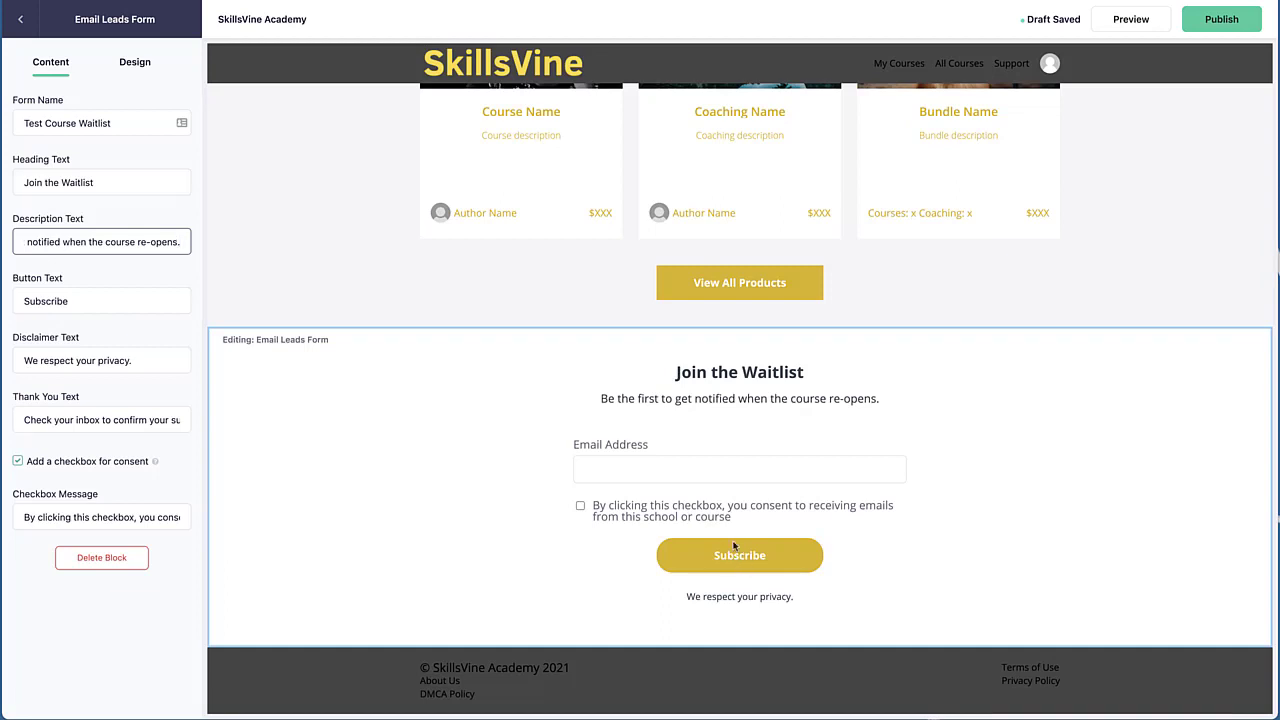
Change the form's button text to Join Waitlist
click(50, 302)
double_click(49, 302)
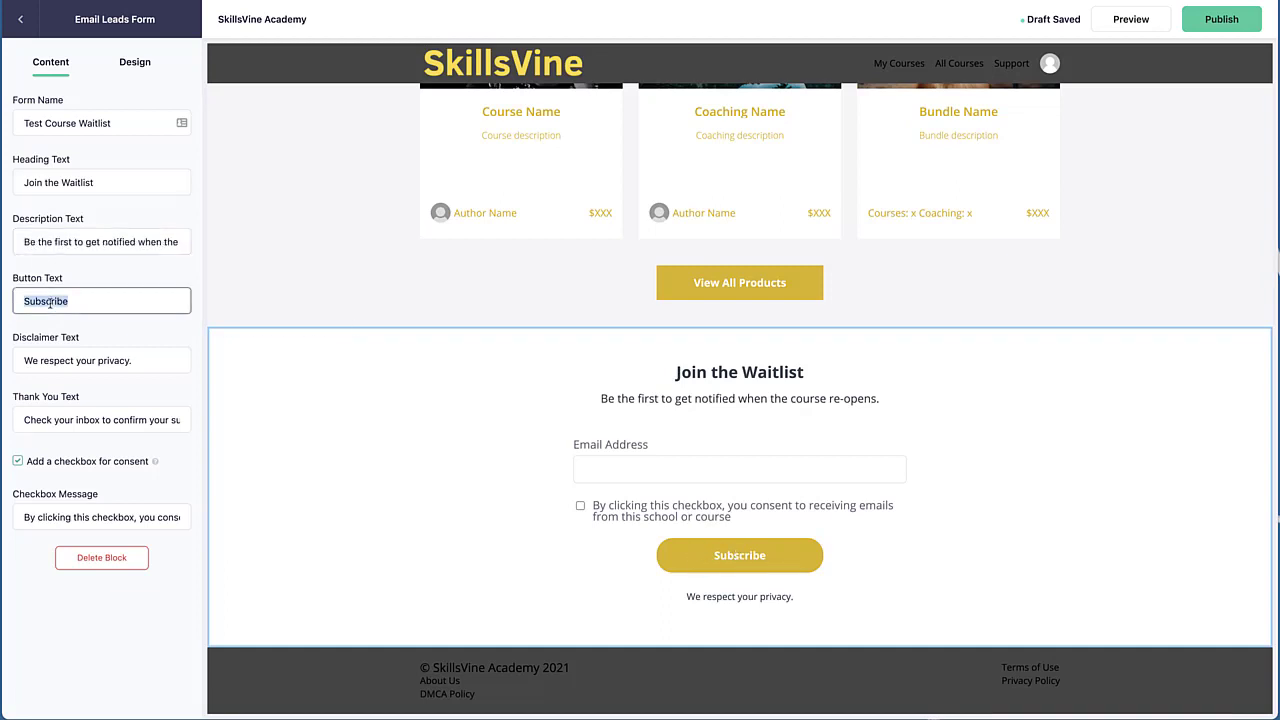
text(join)
key(BackSpace)
key(BackSpace)
key(BackSpace)
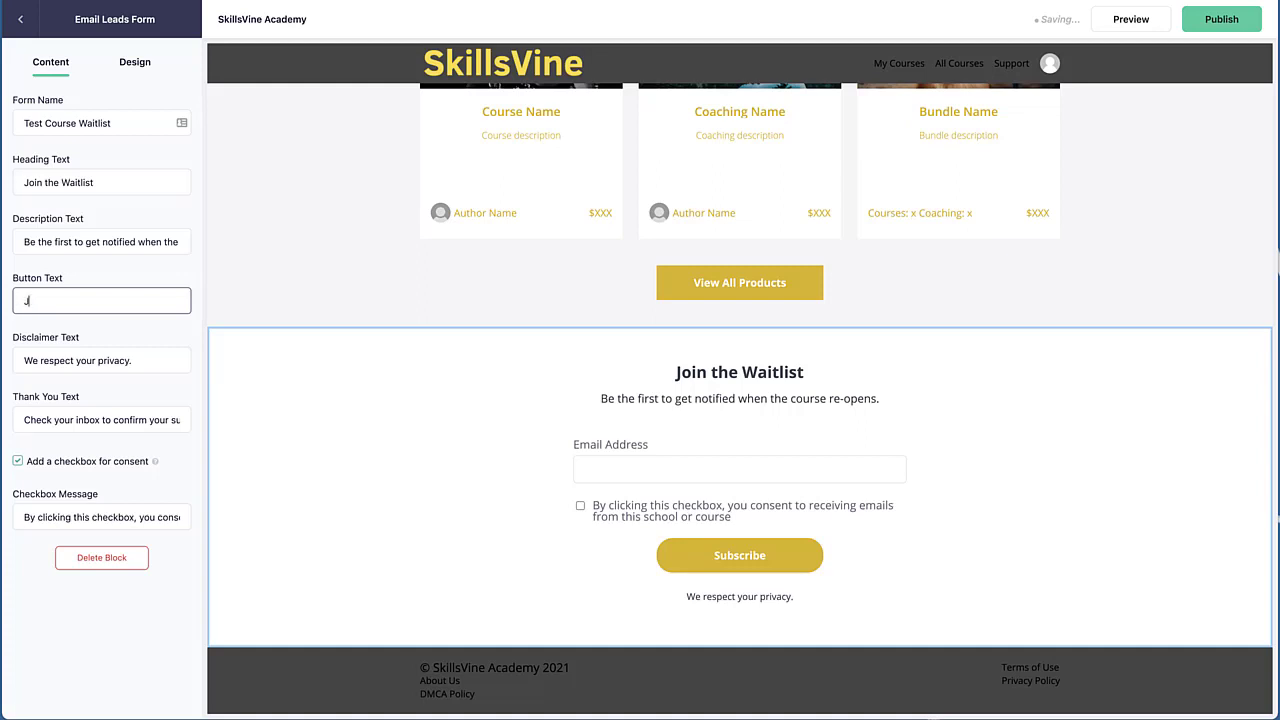
text(oin Waitlist)
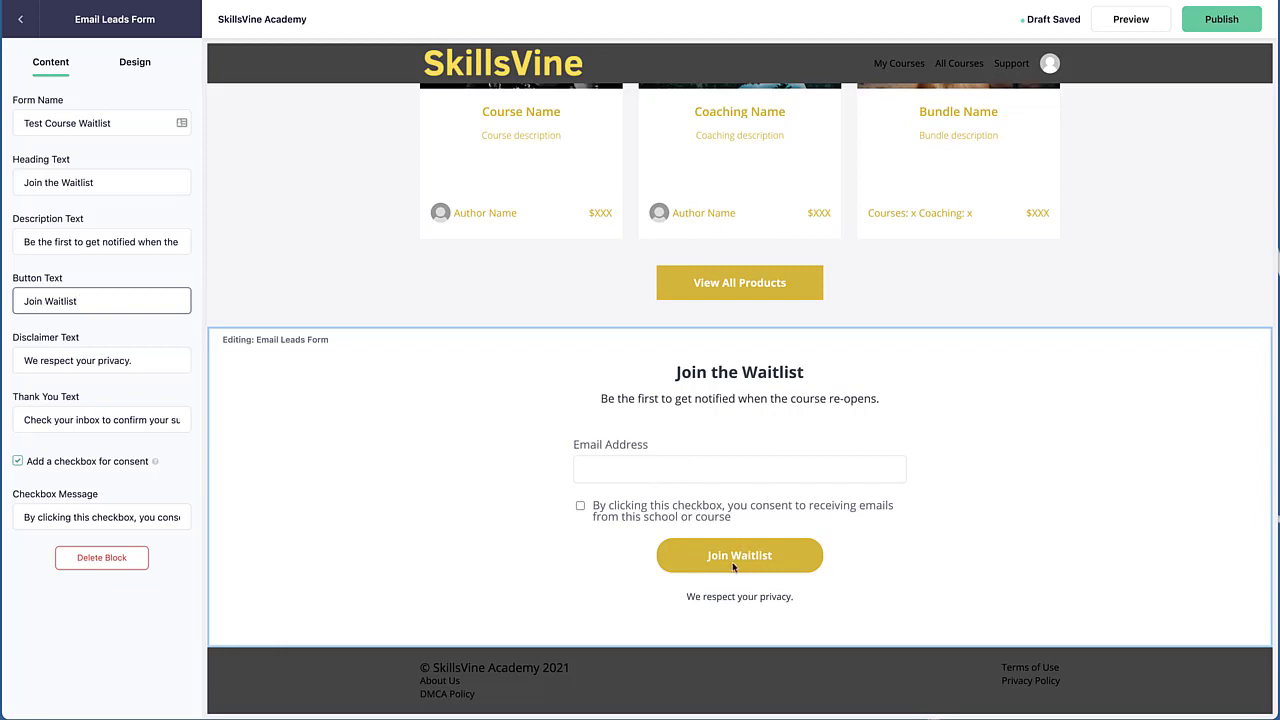
Set the thank-you text to You've the joined waitlist. Click on confirmation email, we sent you
triple_click(85, 421)
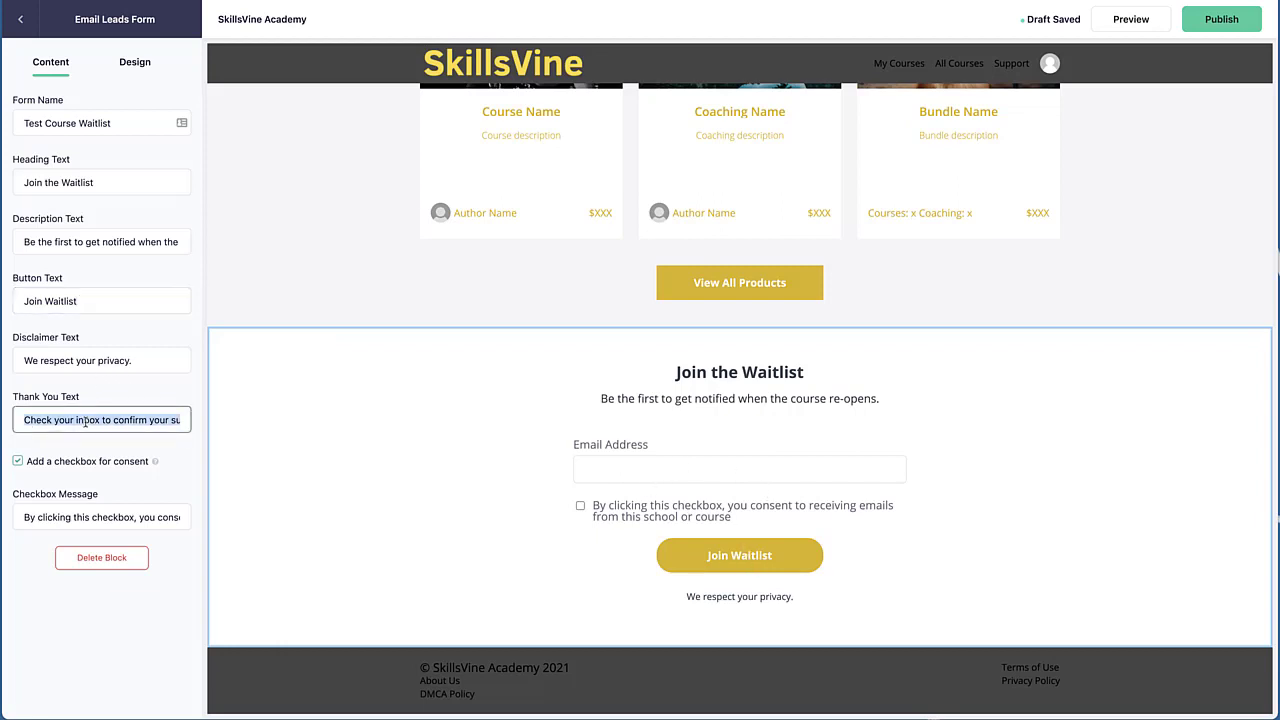
key(Right)
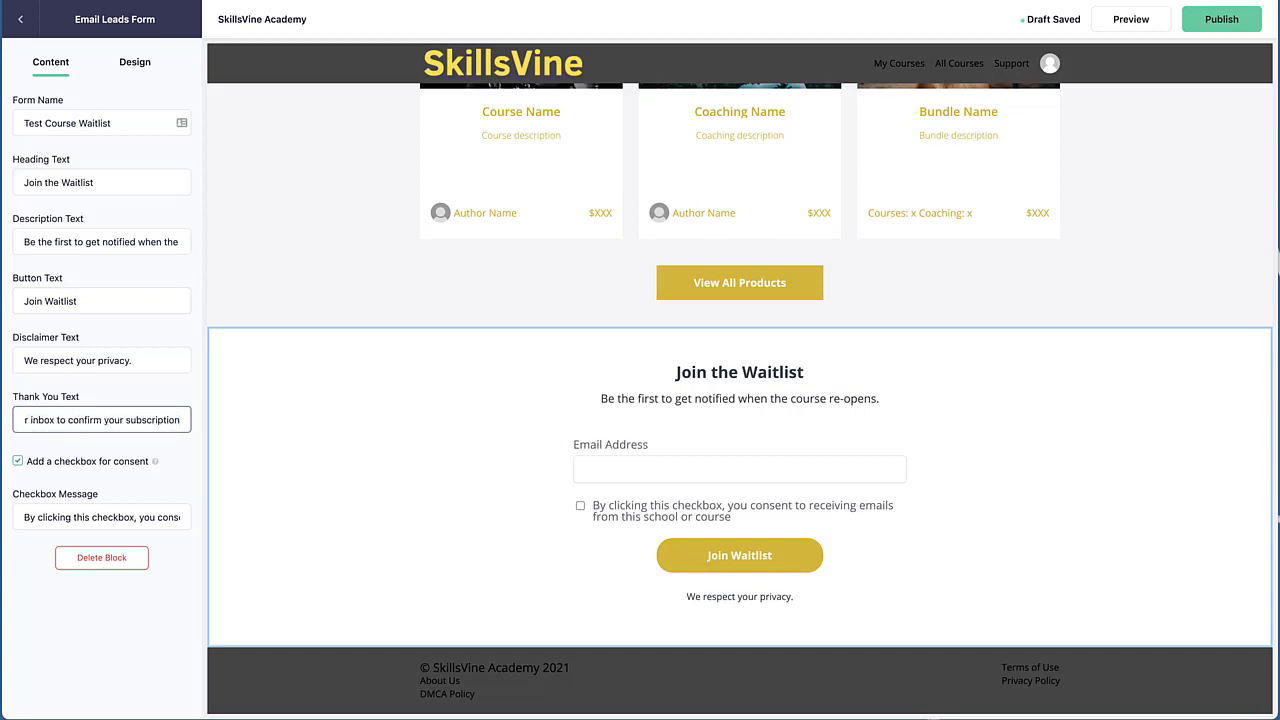
key(ctrl+a)
text(You're in)
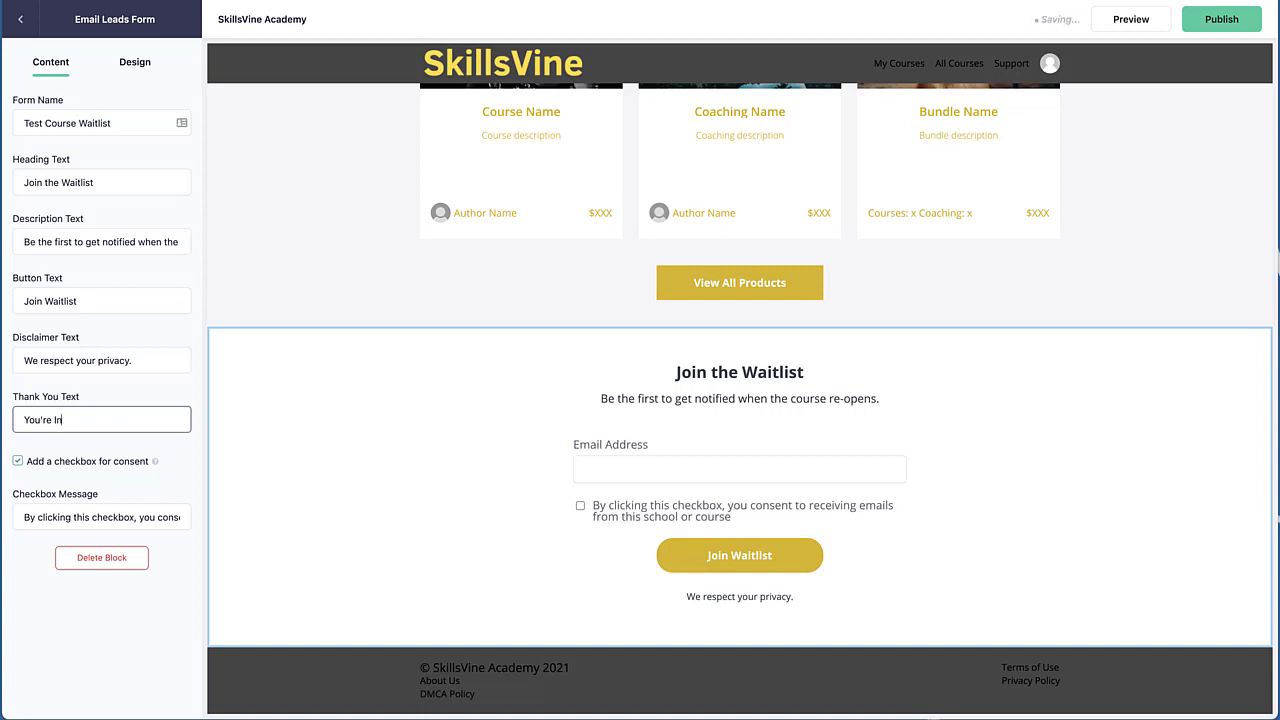
key(BackSpace)
key(BackSpace)
key(BackSpace)
key(BackSpace)
key(BackSpace)
text(ve the joined wa)
key(BackSpace)
text(t)
key(BackSpace)
text(itlist. Click on con)
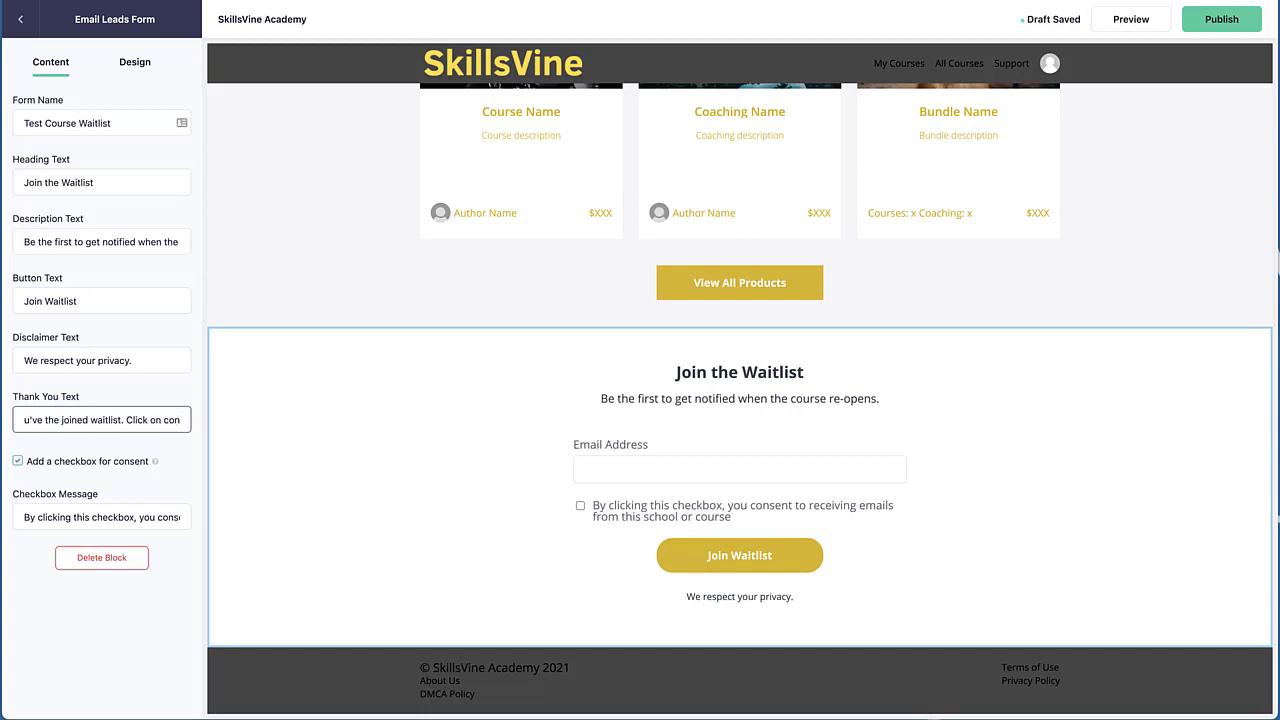
text(firmation ema)
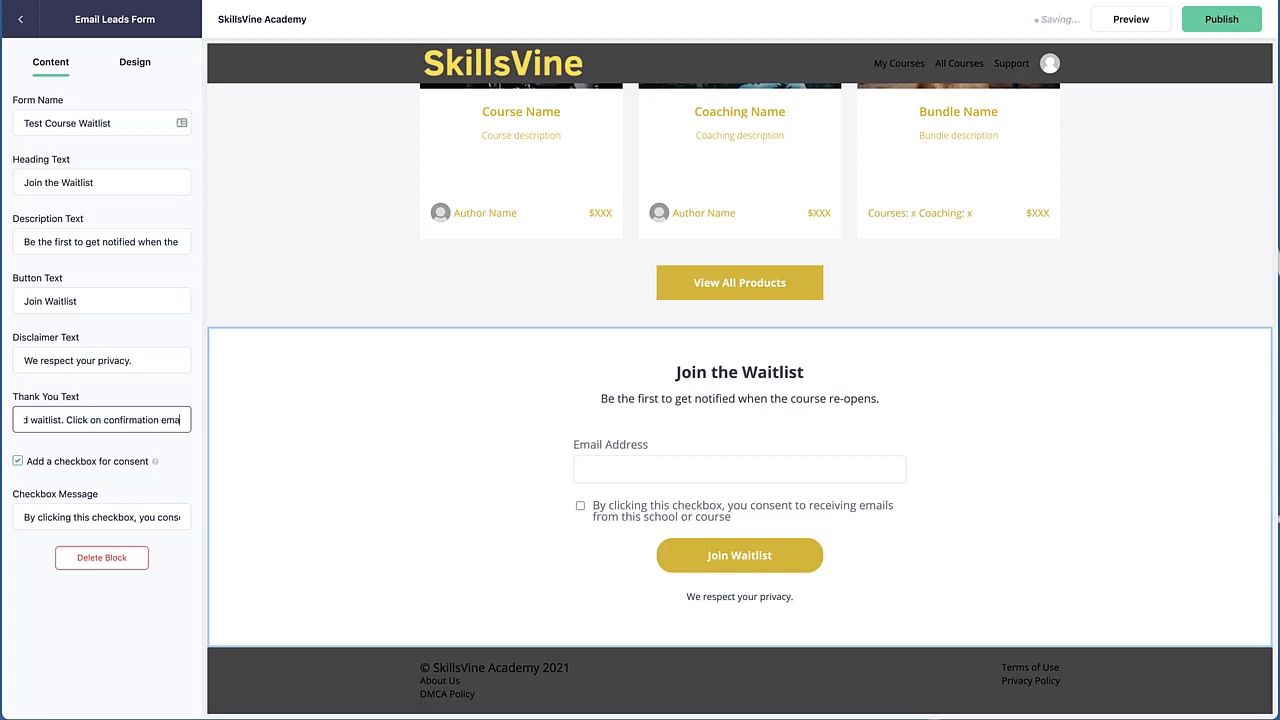
text(il, we st)
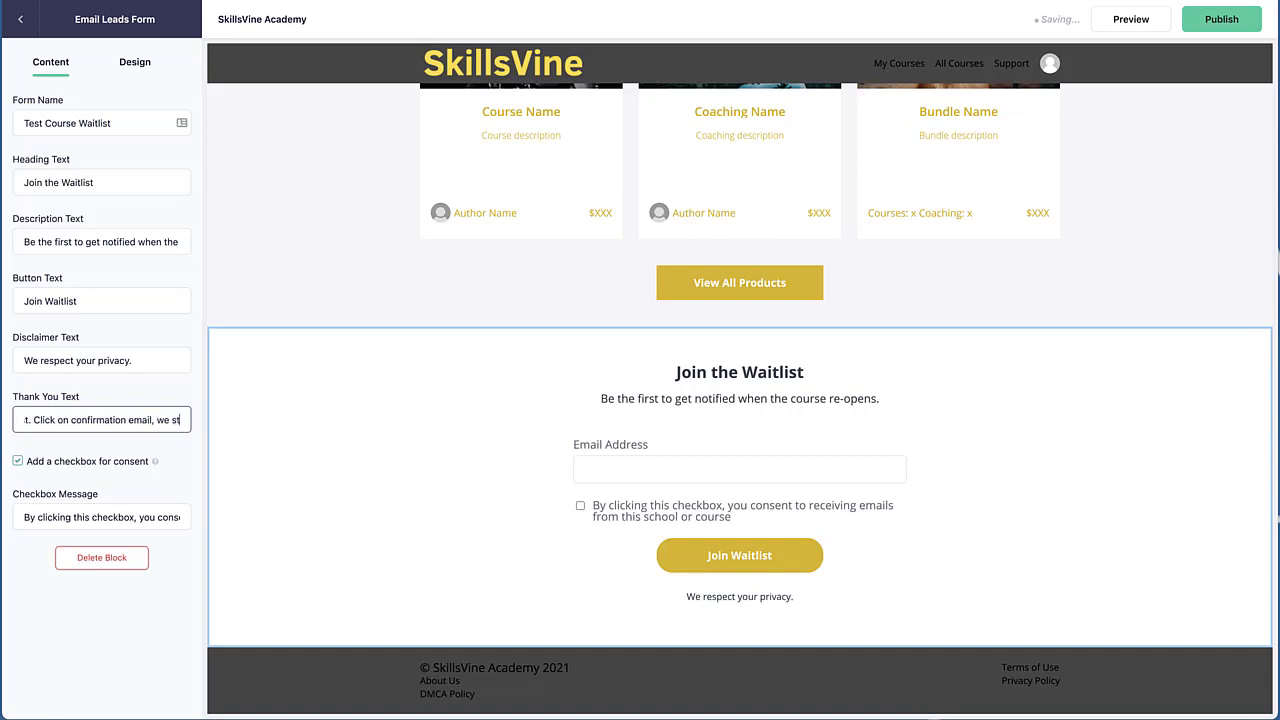
key(BackSpace)
text(ent you.)
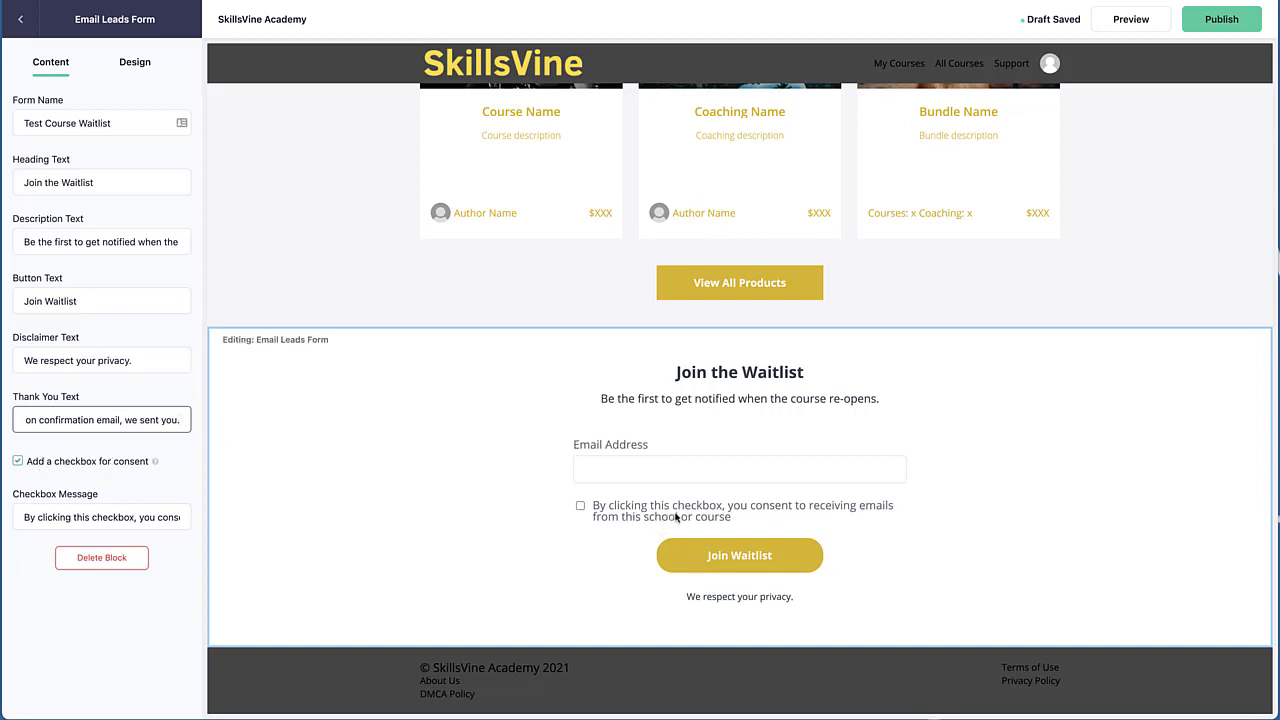
Edit the consent checkbox message so it ends with receiving emails from my school
click(17, 461)
click(18, 463)
click(101, 519)
drag(99, 516, 339, 522)
click(93, 514)
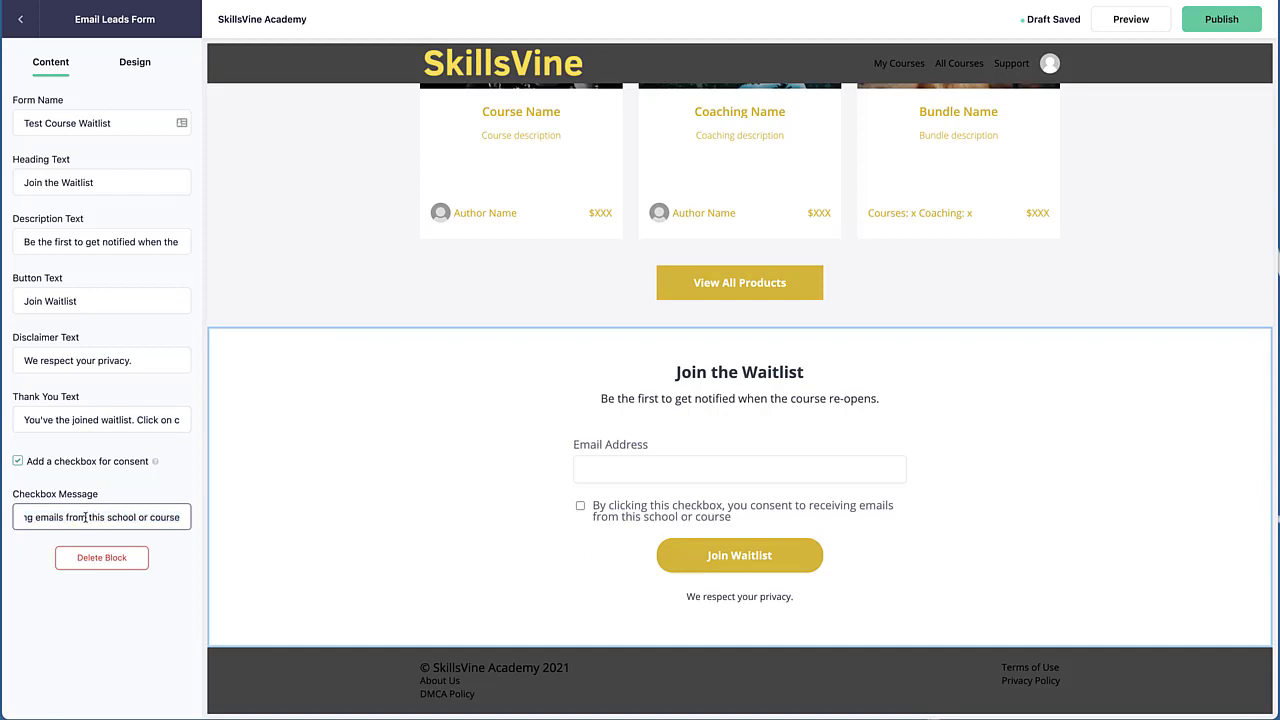
drag(88, 517, 176, 521)
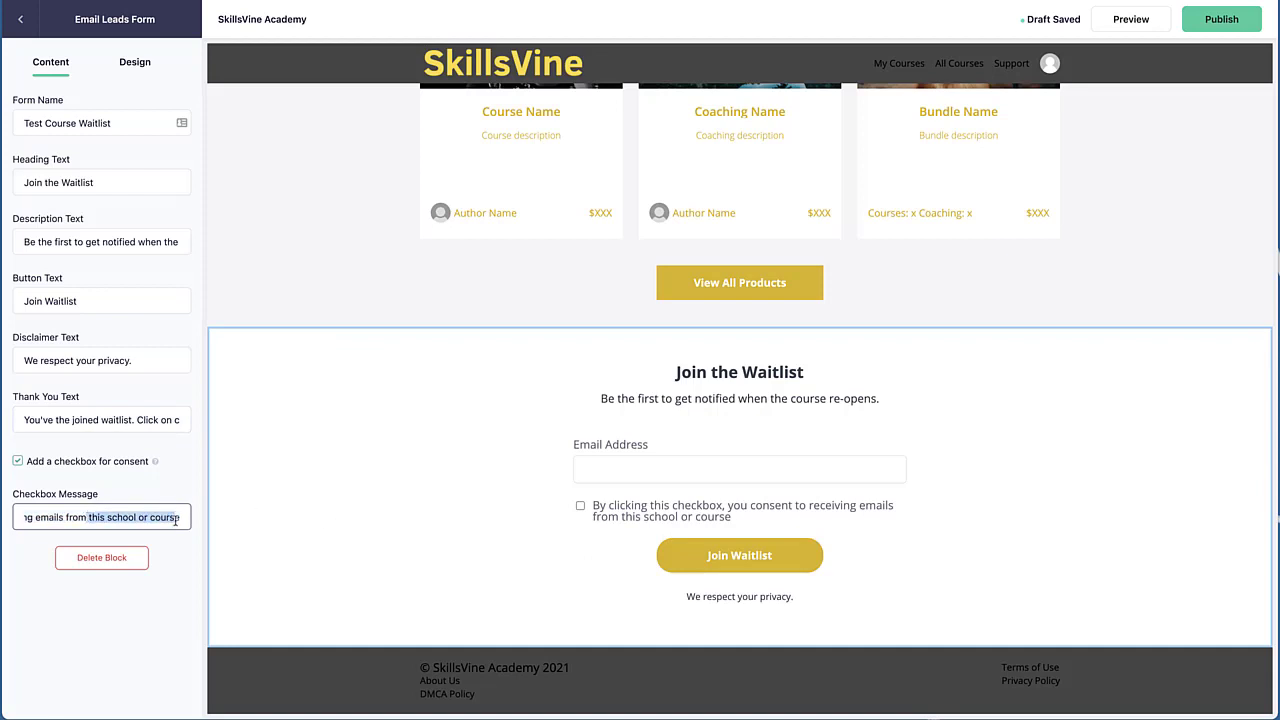
double_click(102, 523)
double_click(95, 514)
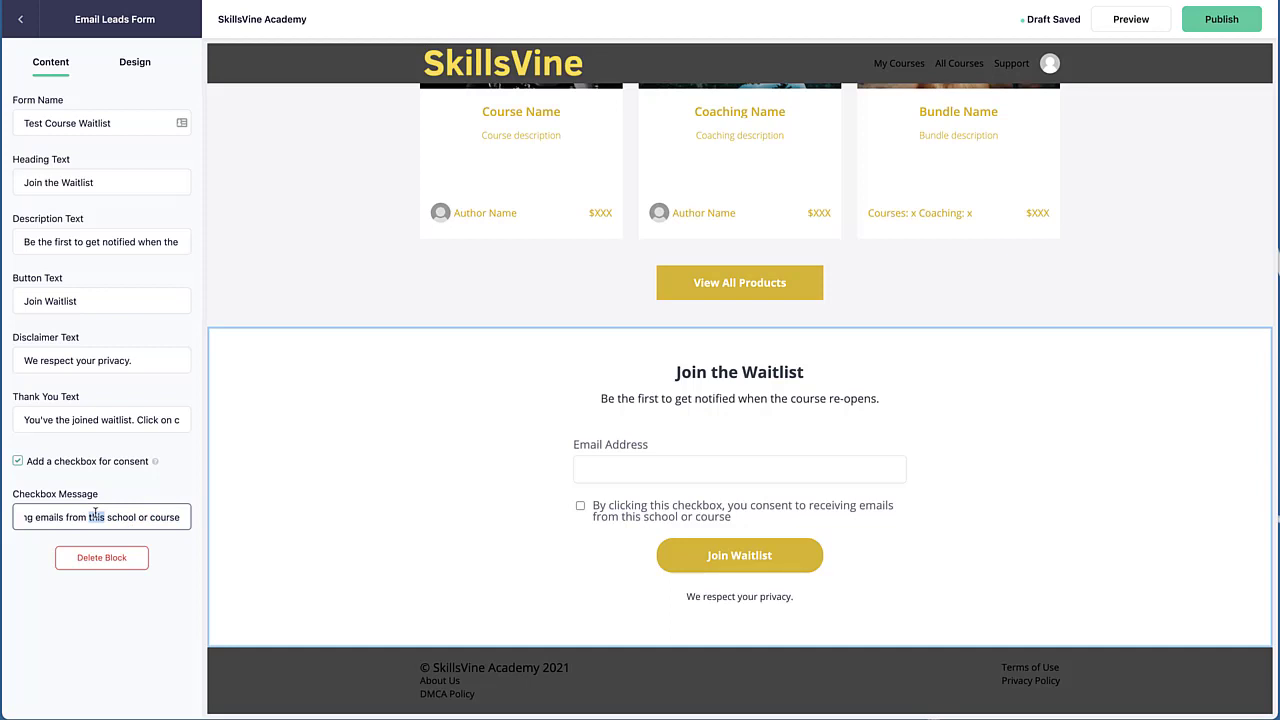
text(my)
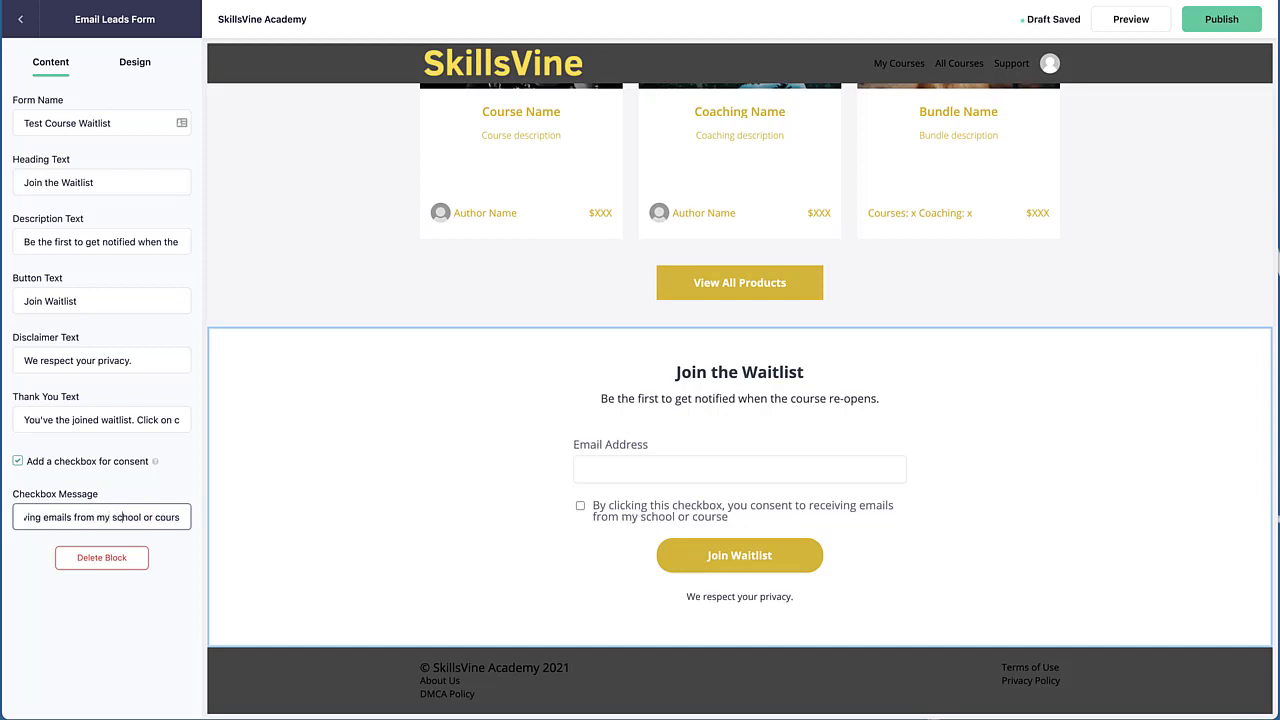
key(shift+End)
key(BackSpace)
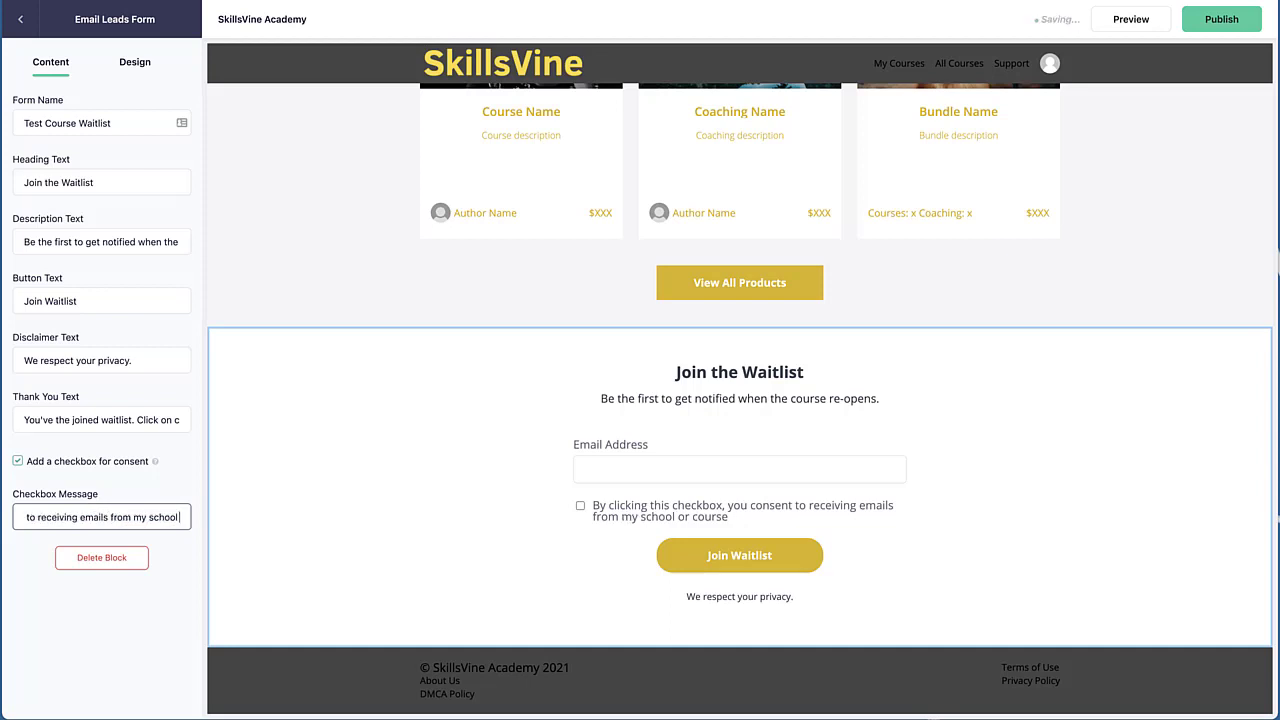
click(459, 594)
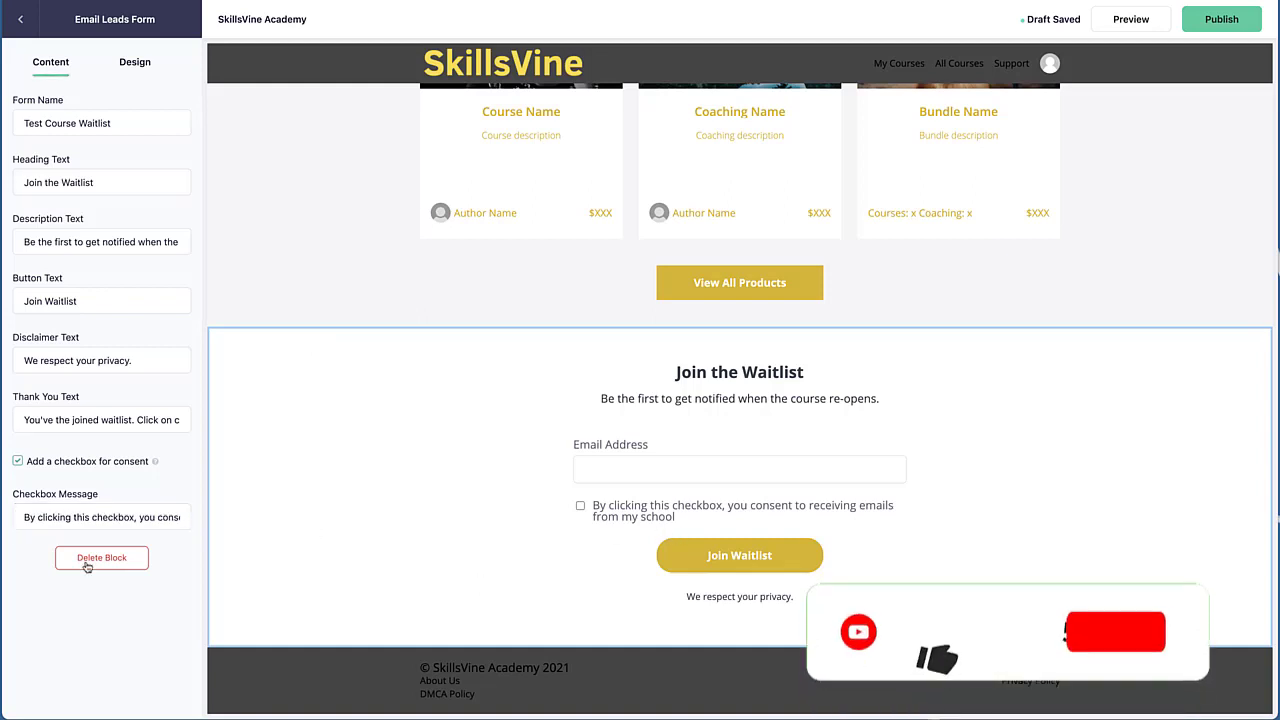
Add a period to the end of the consent checkbox message
drag(30, 517, 358, 527)
click(160, 516)
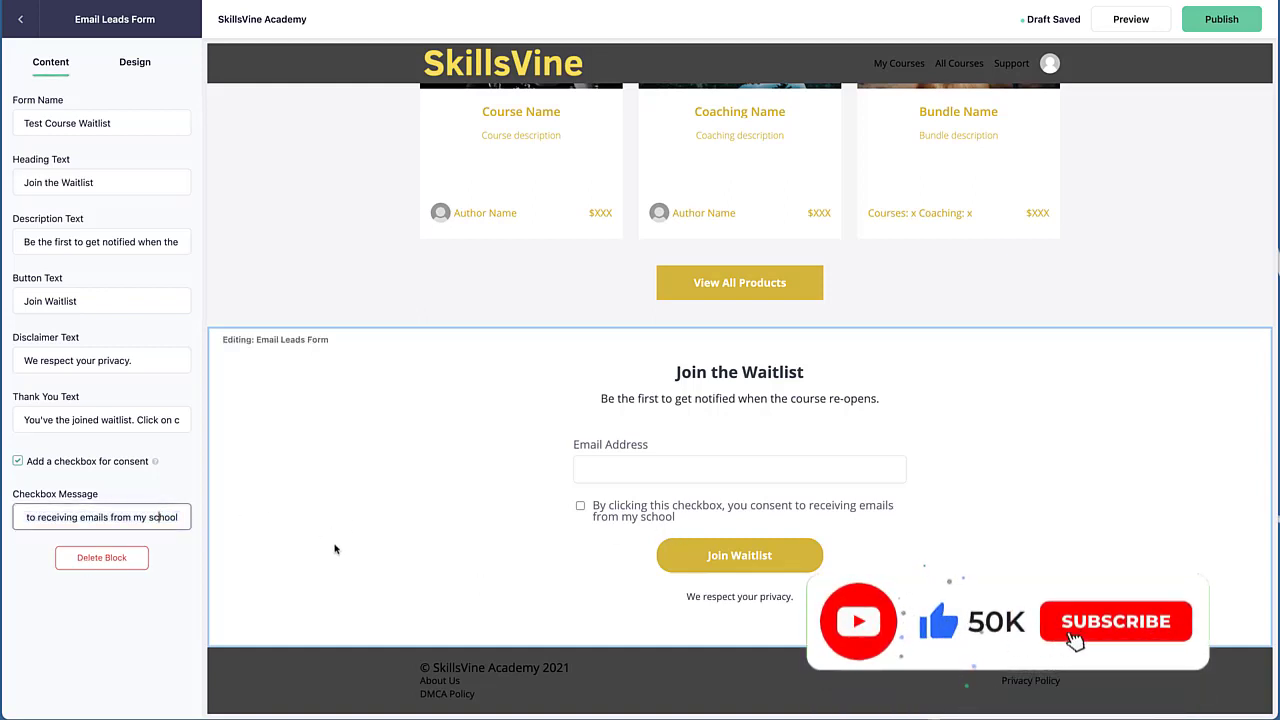
click(178, 517)
text(.)
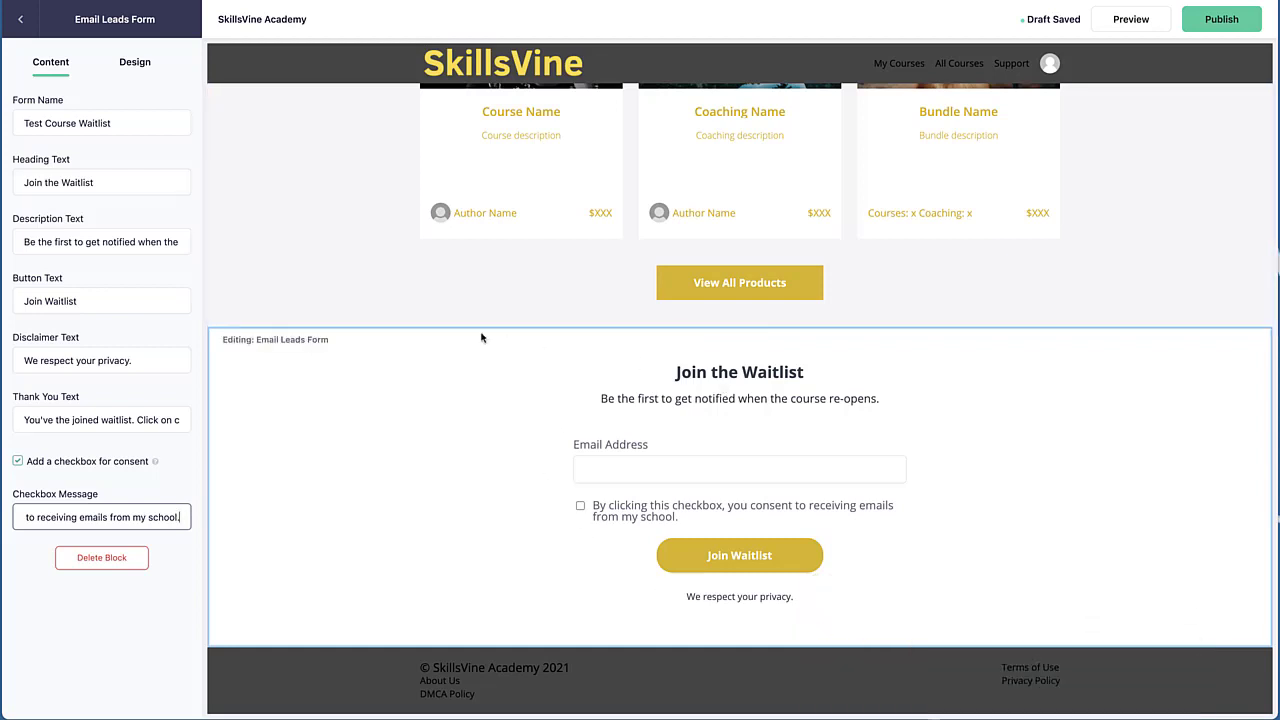
Set the block's heading text color to a yellow, #F5D532, with the color picker
click(141, 63)
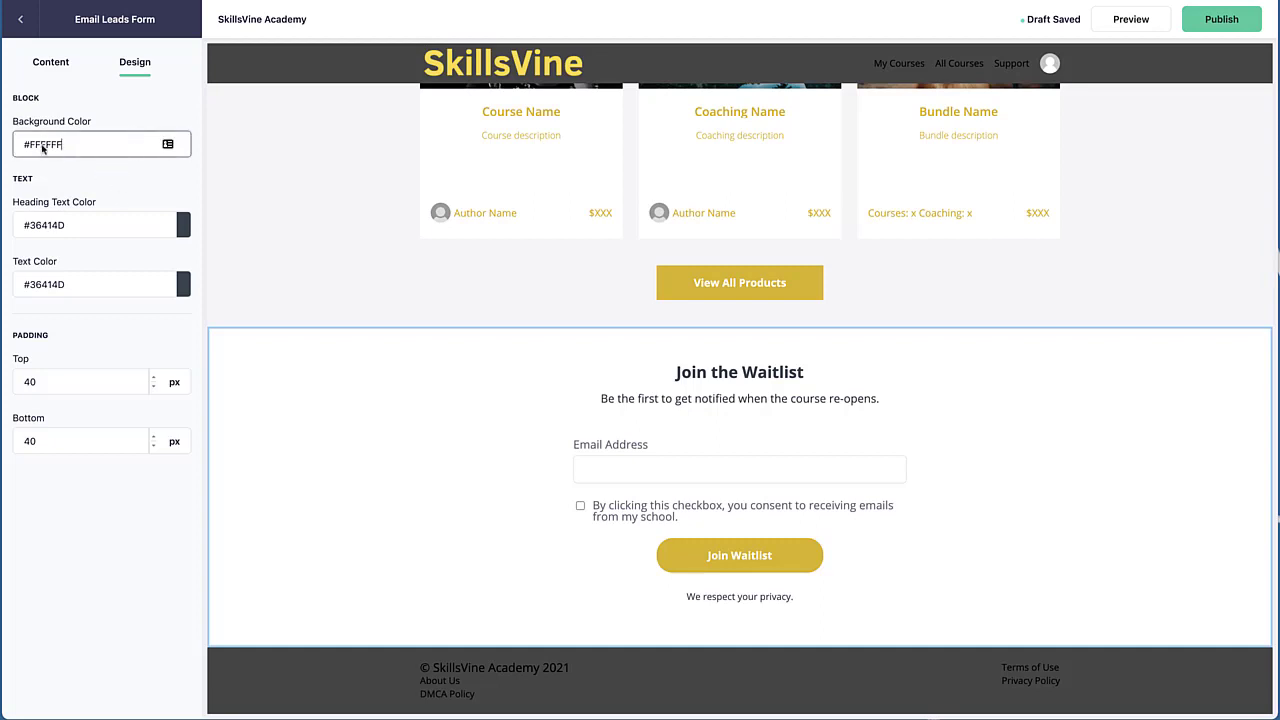
click(95, 154)
click(184, 226)
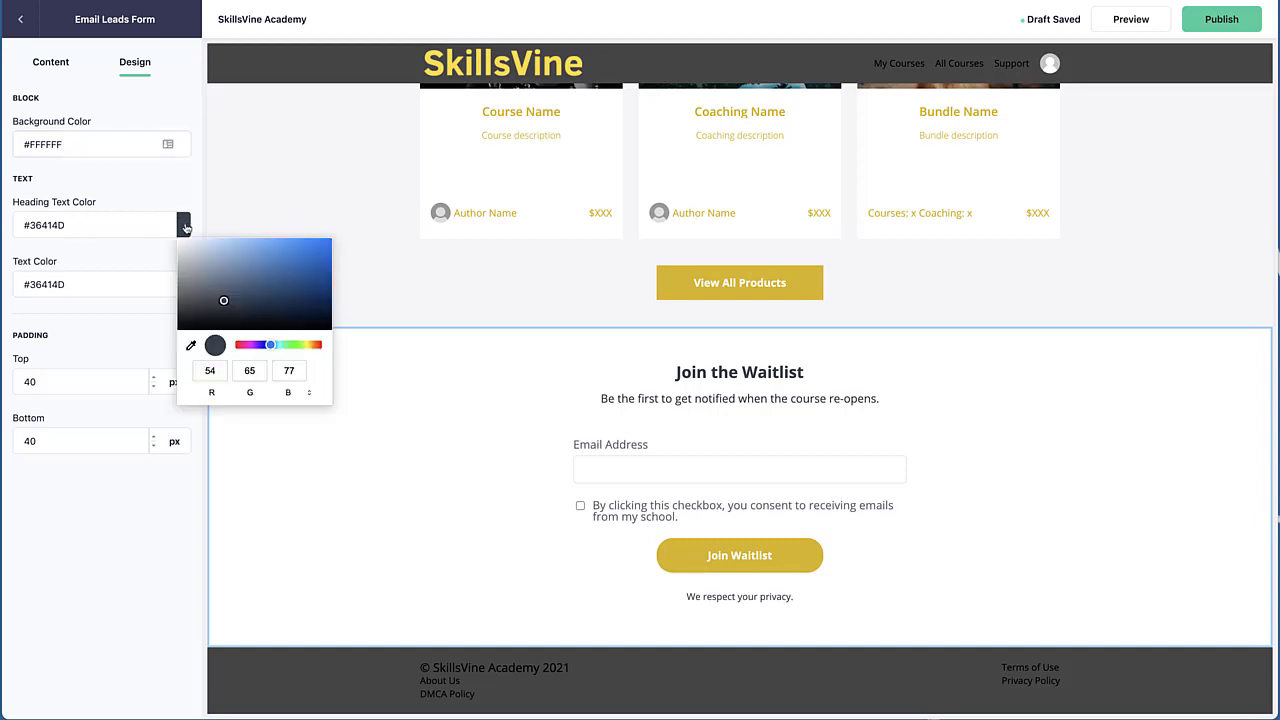
triple_click(71, 222)
key(ctrl+c)
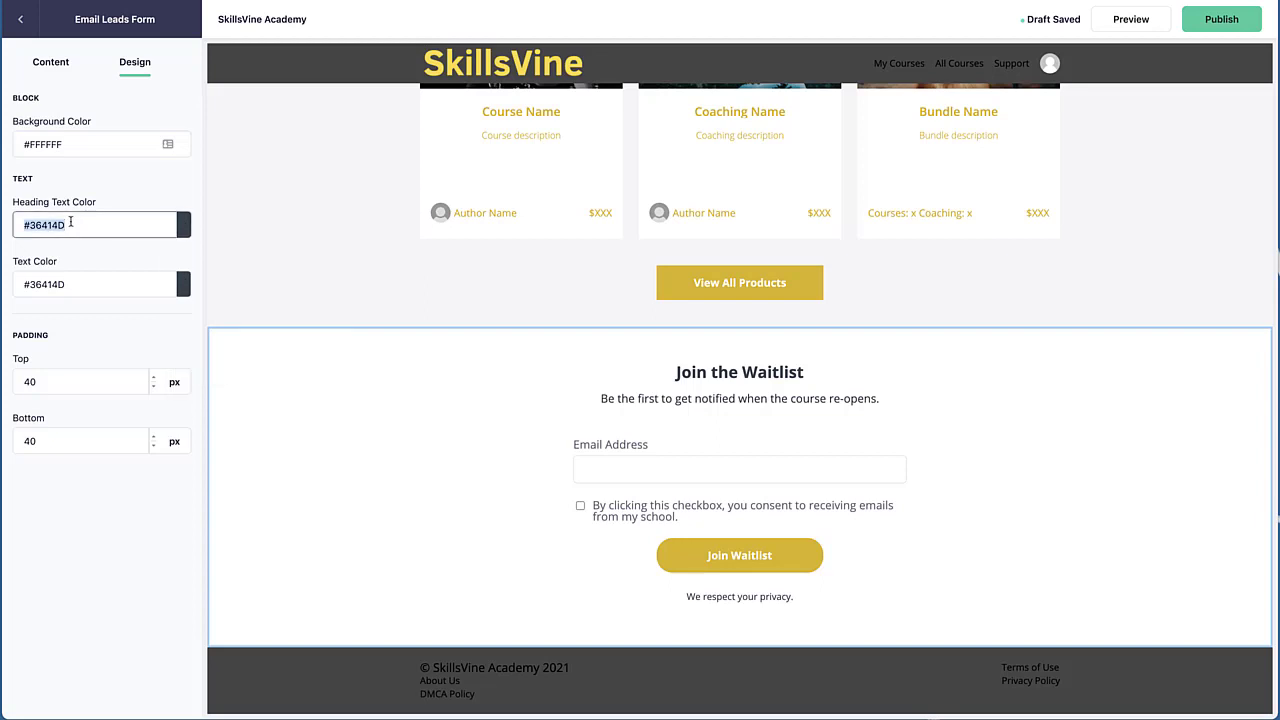
click(184, 226)
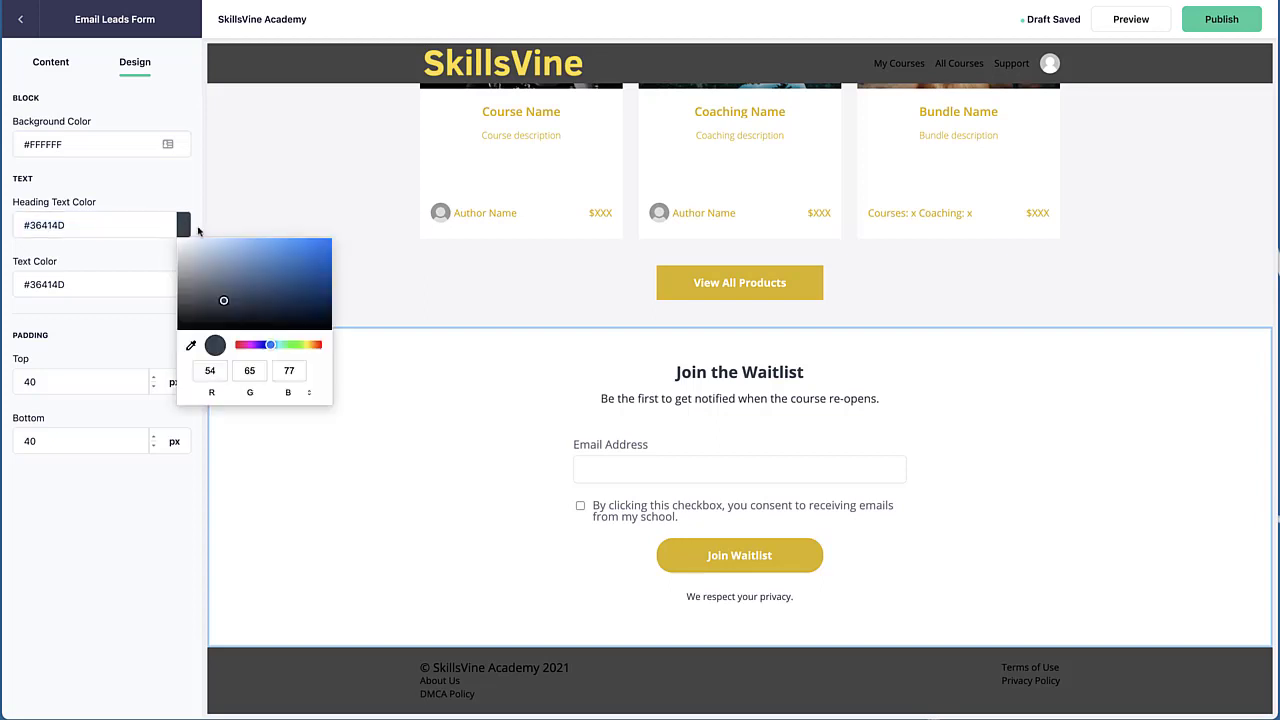
click(305, 345)
drag(306, 347, 311, 346)
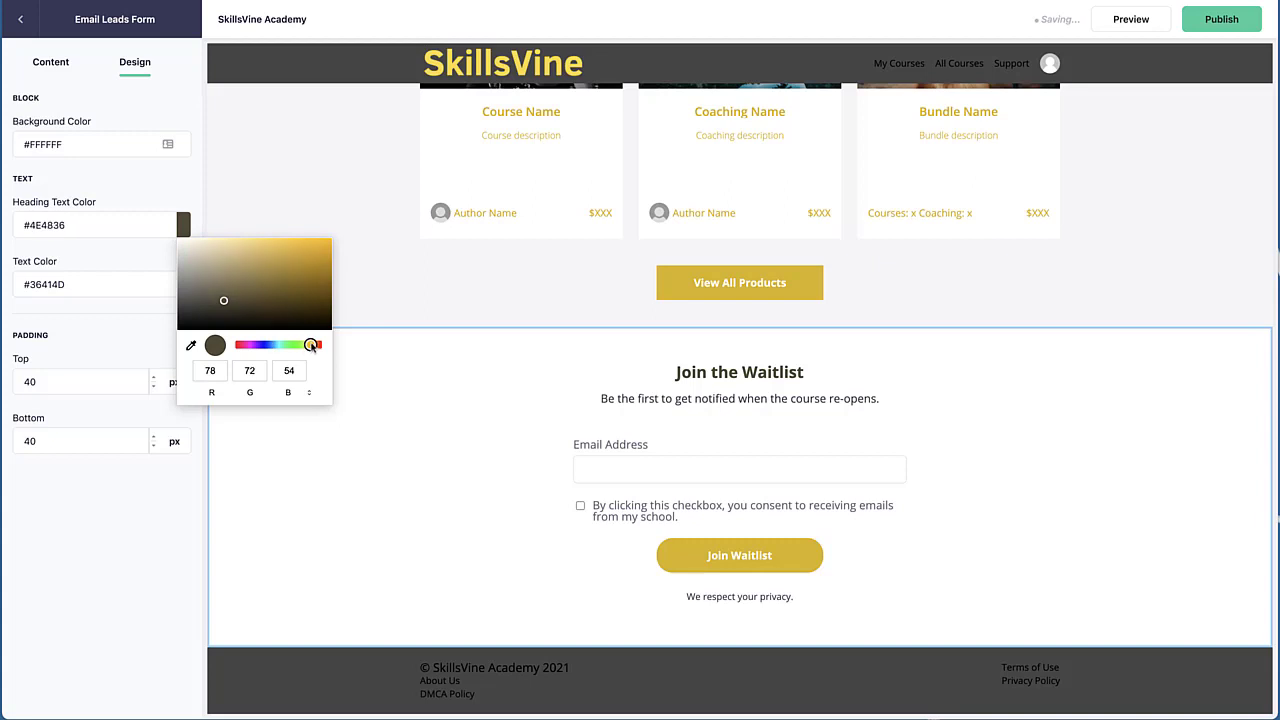
click(271, 245)
drag(271, 245, 298, 242)
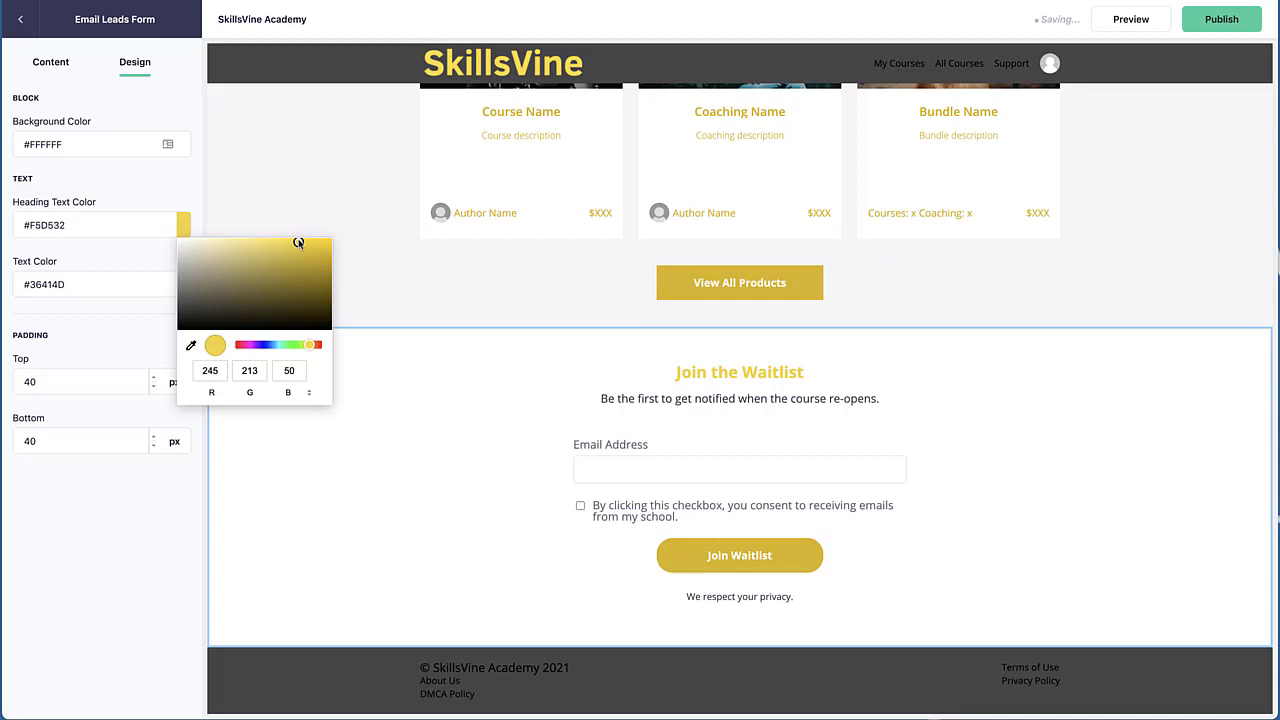
Set the block's background color to #F5D532
click(114, 225)
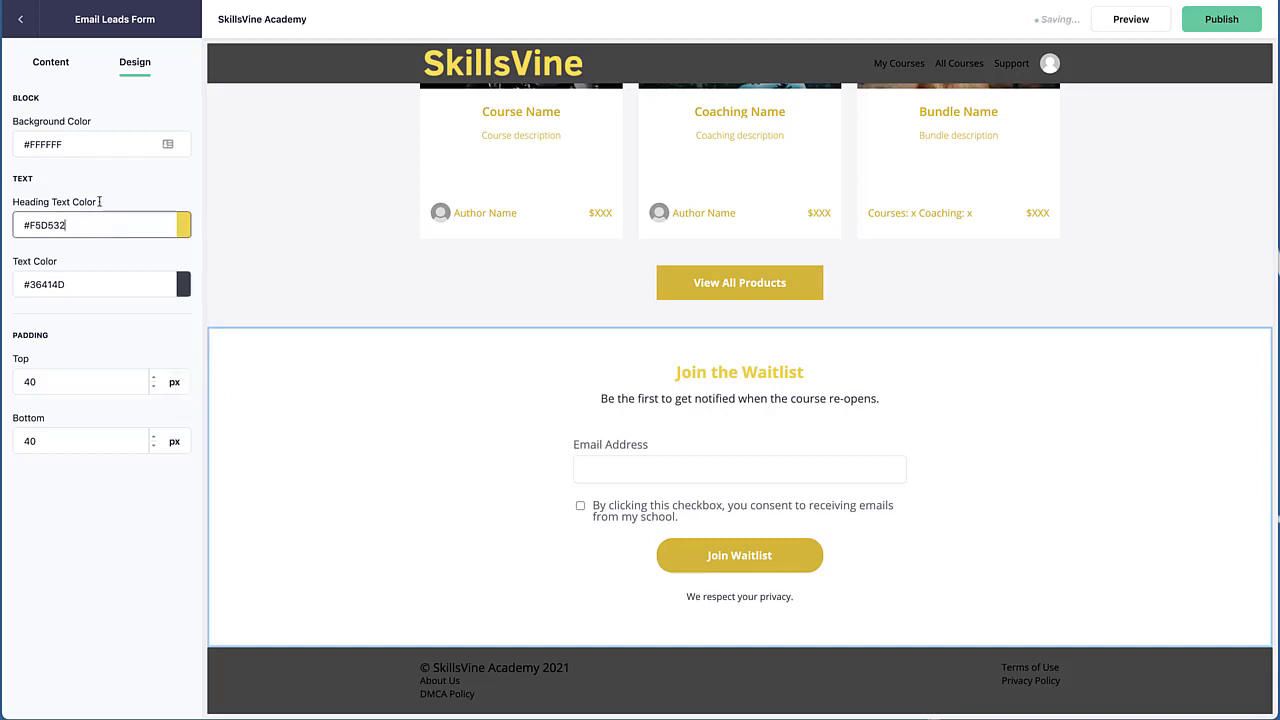
drag(35, 144, 151, 146)
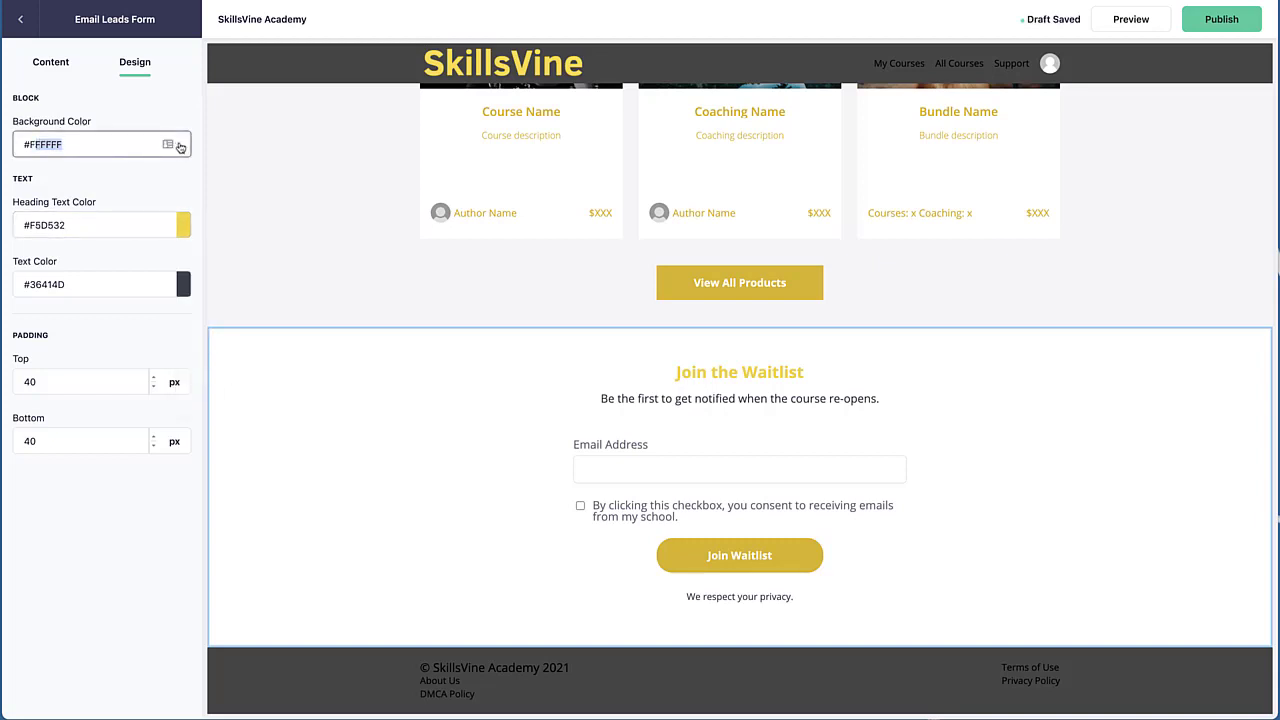
text(5)
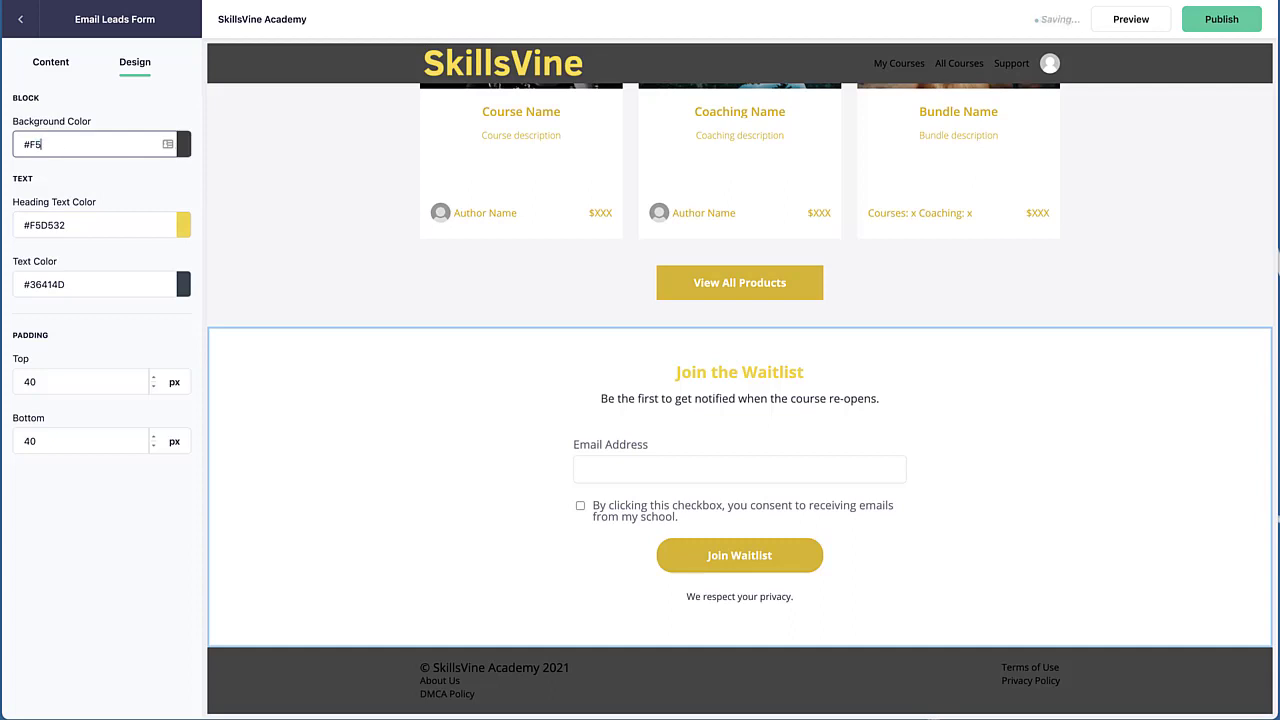
text(D532)
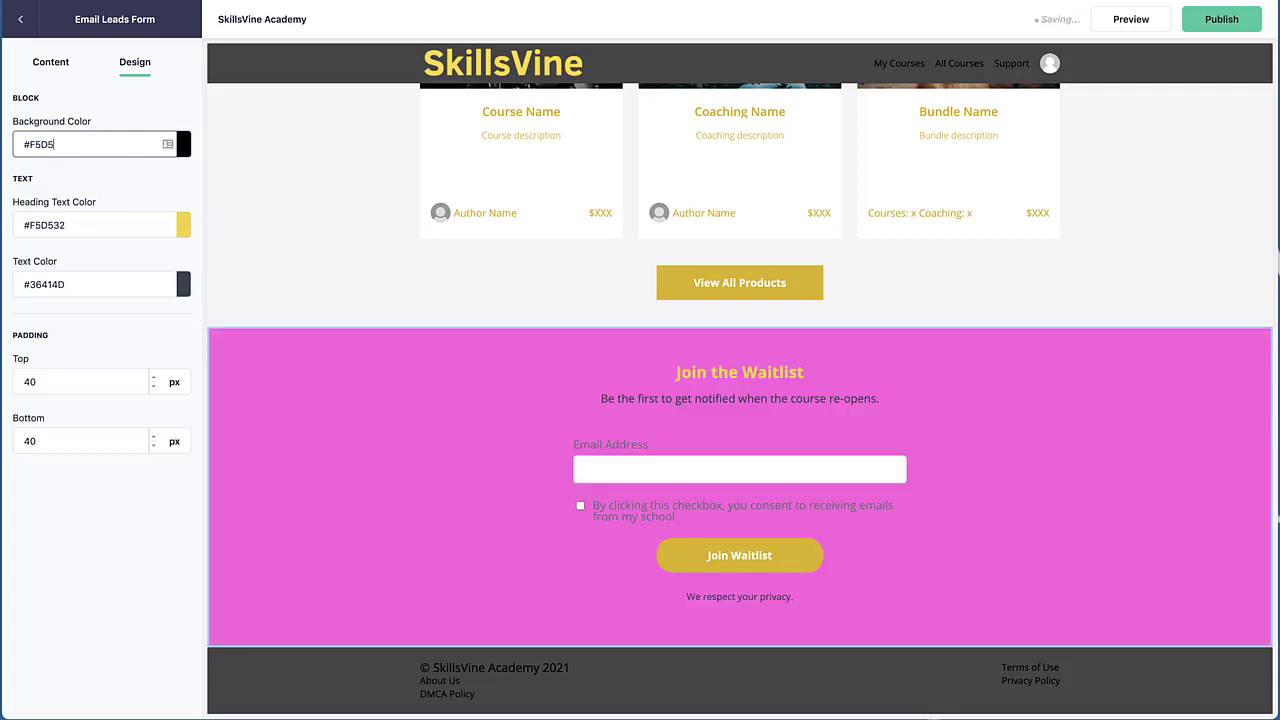
Paste #36414D back into the heading text color
triple_click(119, 218)
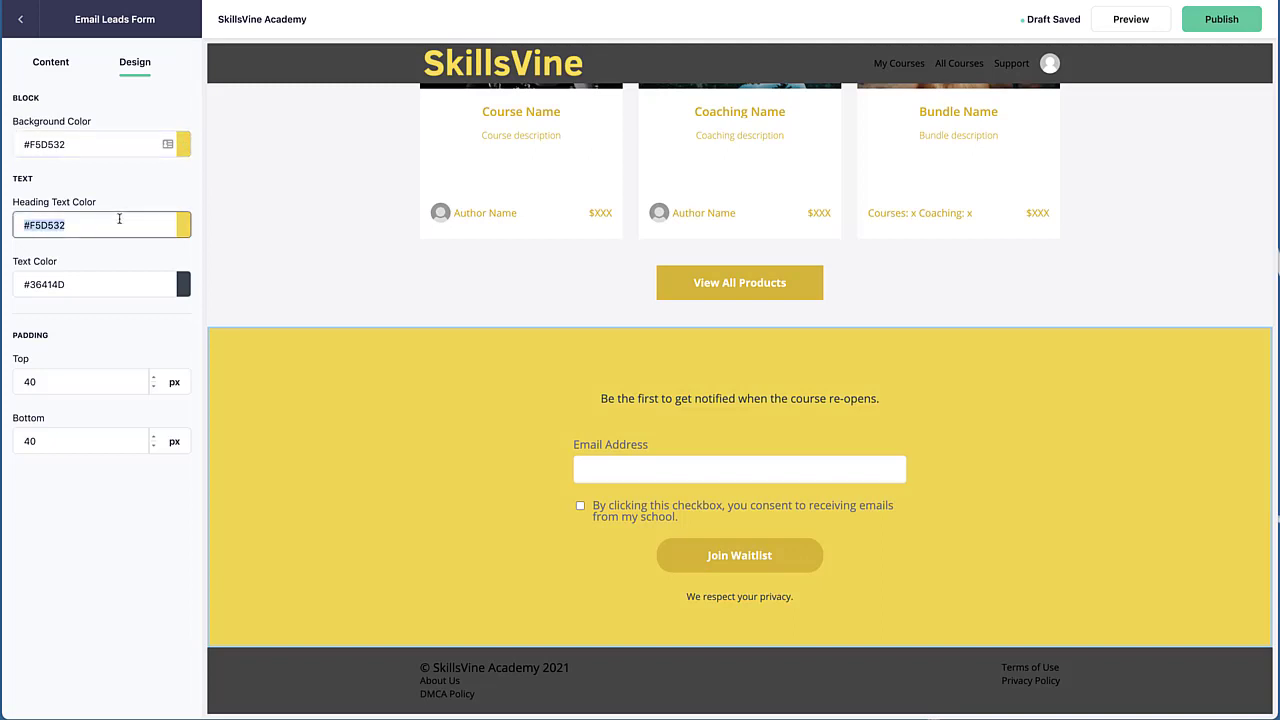
click(183, 225)
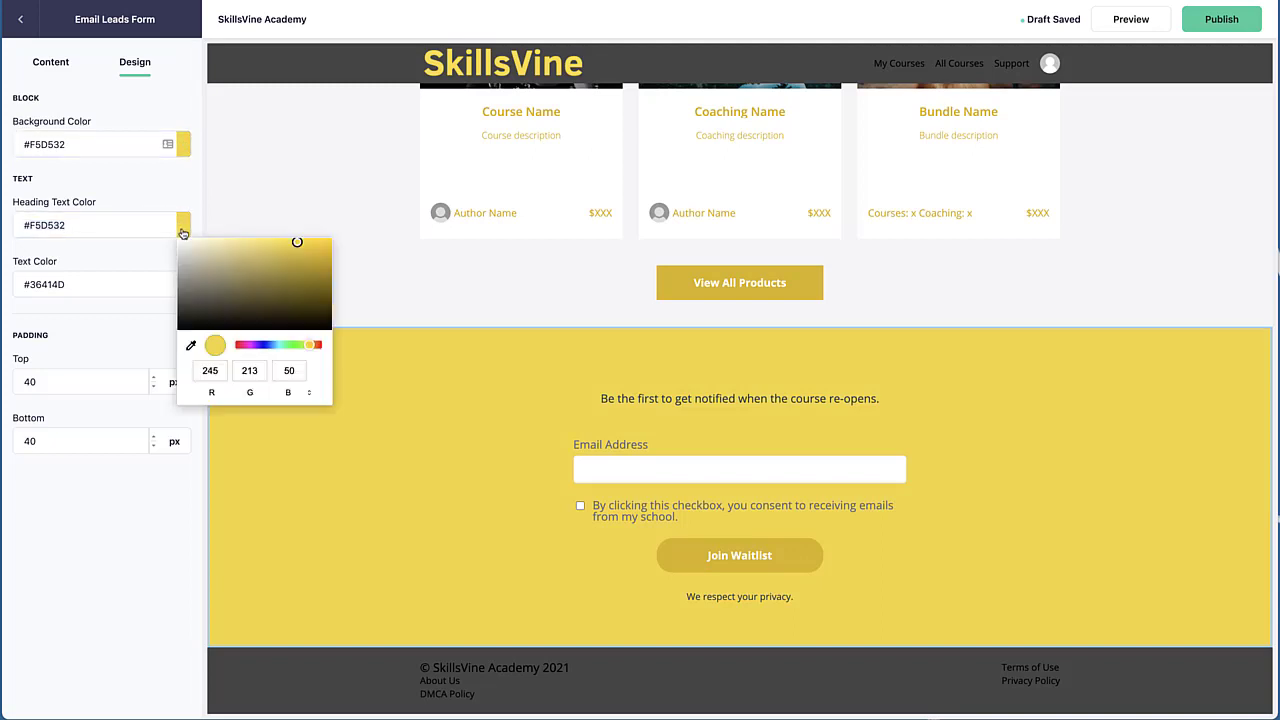
triple_click(93, 228)
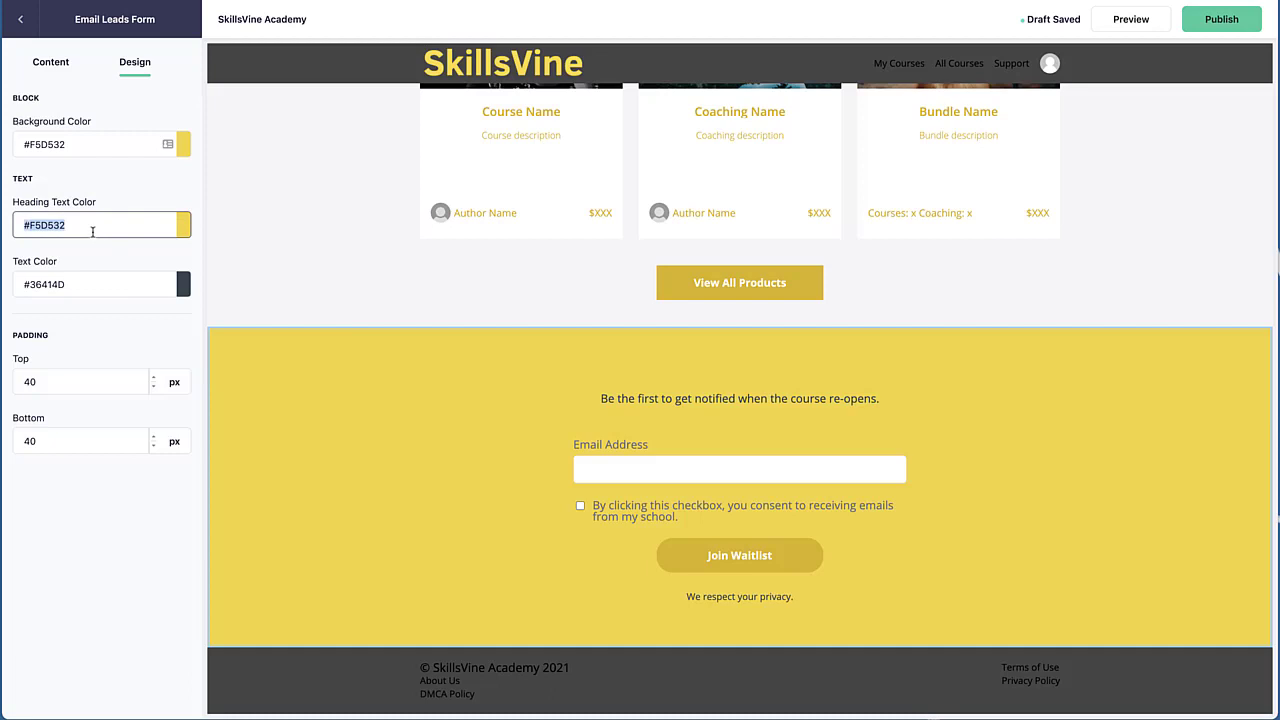
key(ctrl+v)
click(364, 343)
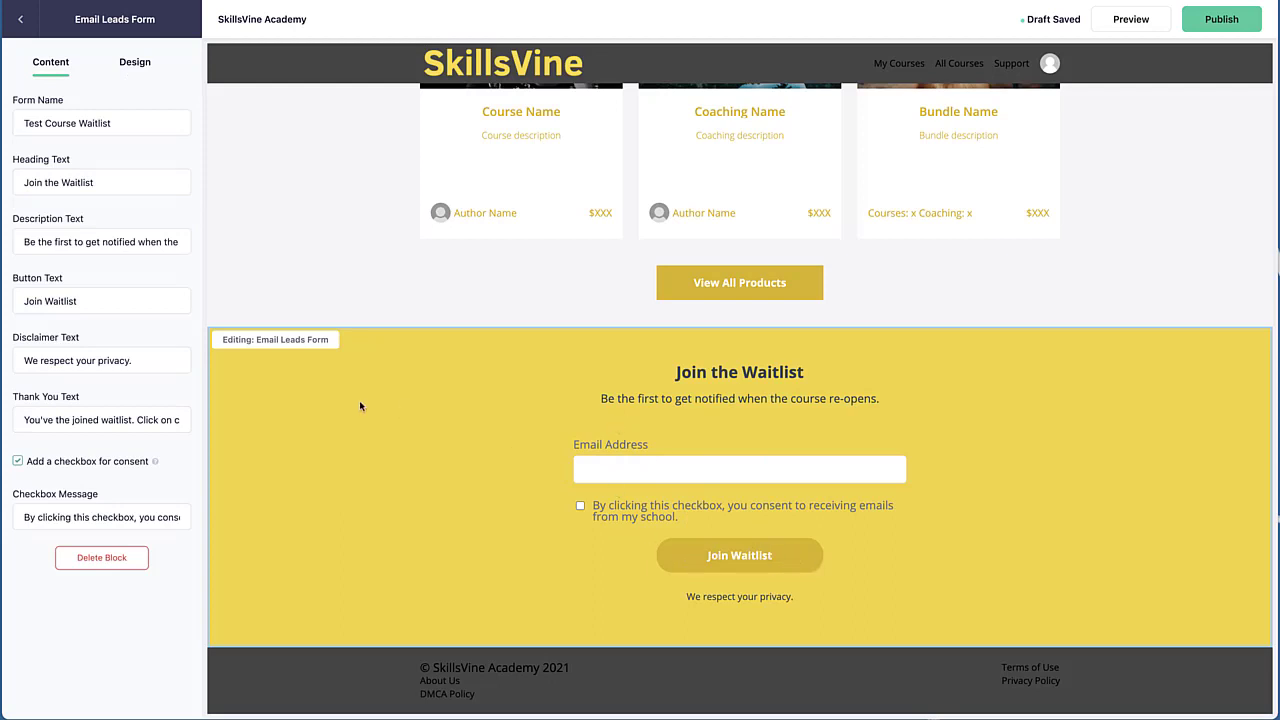
Set the heading text color to a magenta, #9D156B, with the color picker
click(135, 62)
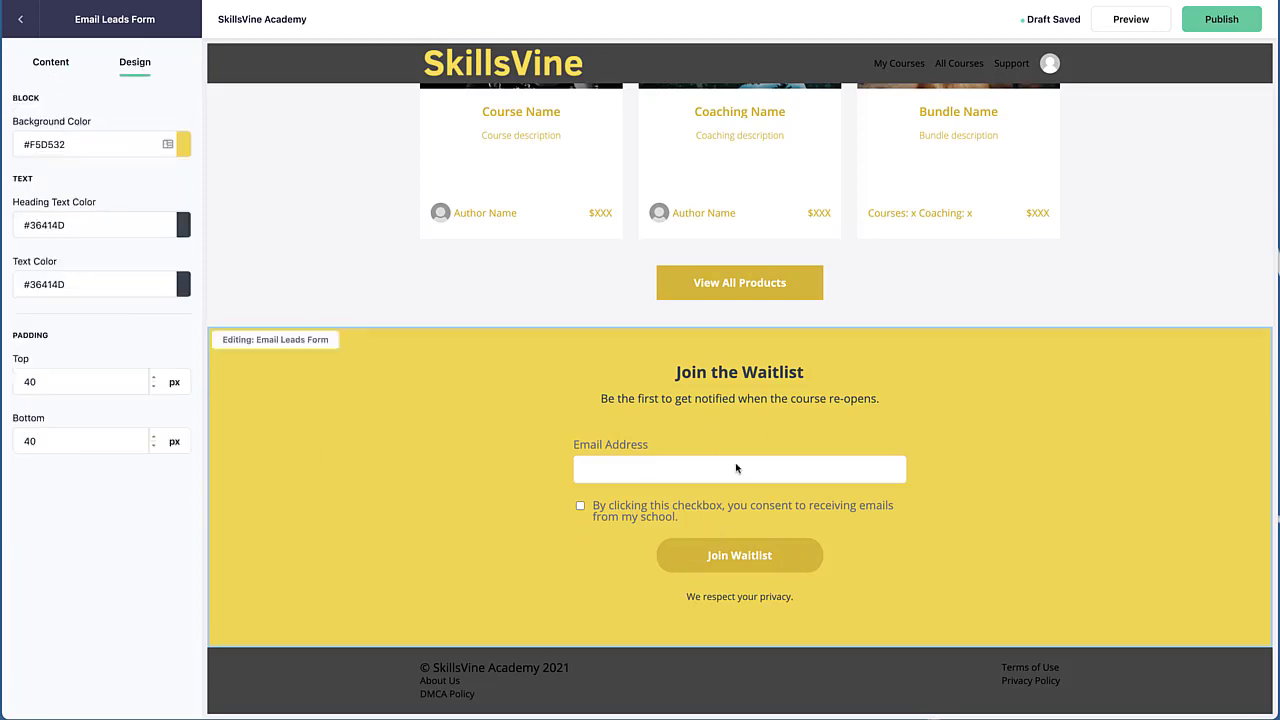
click(540, 408)
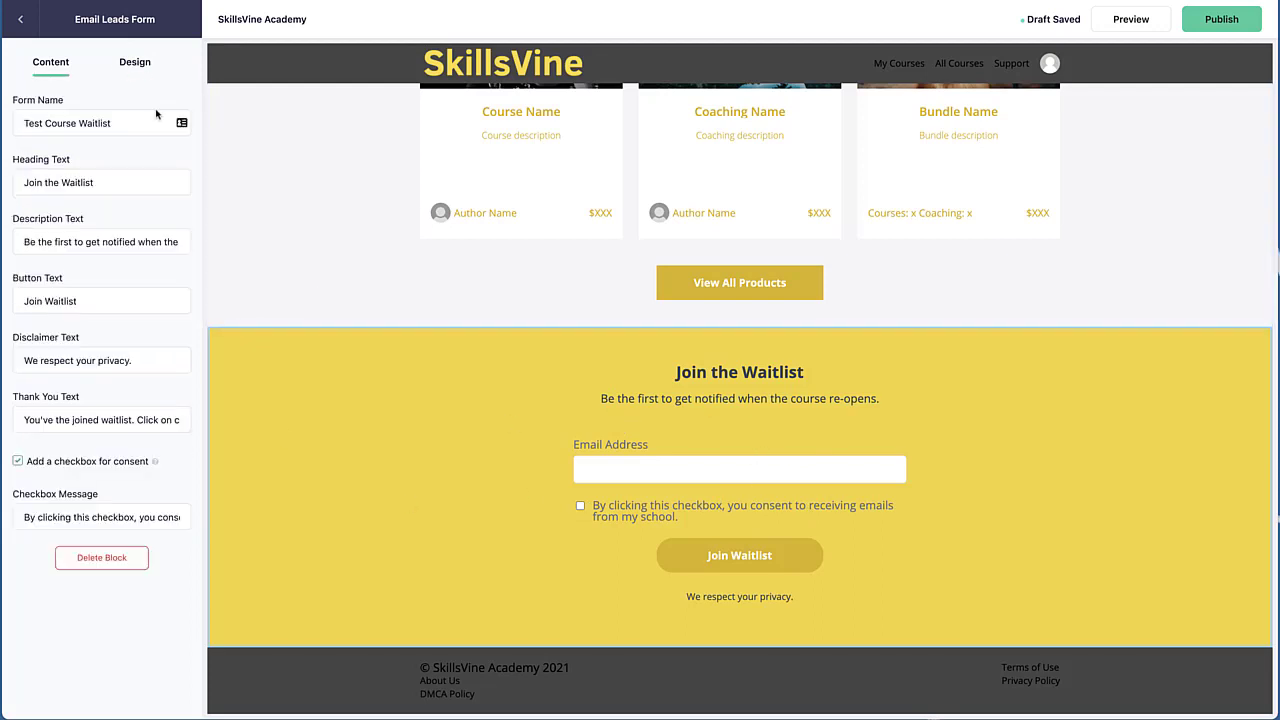
click(140, 66)
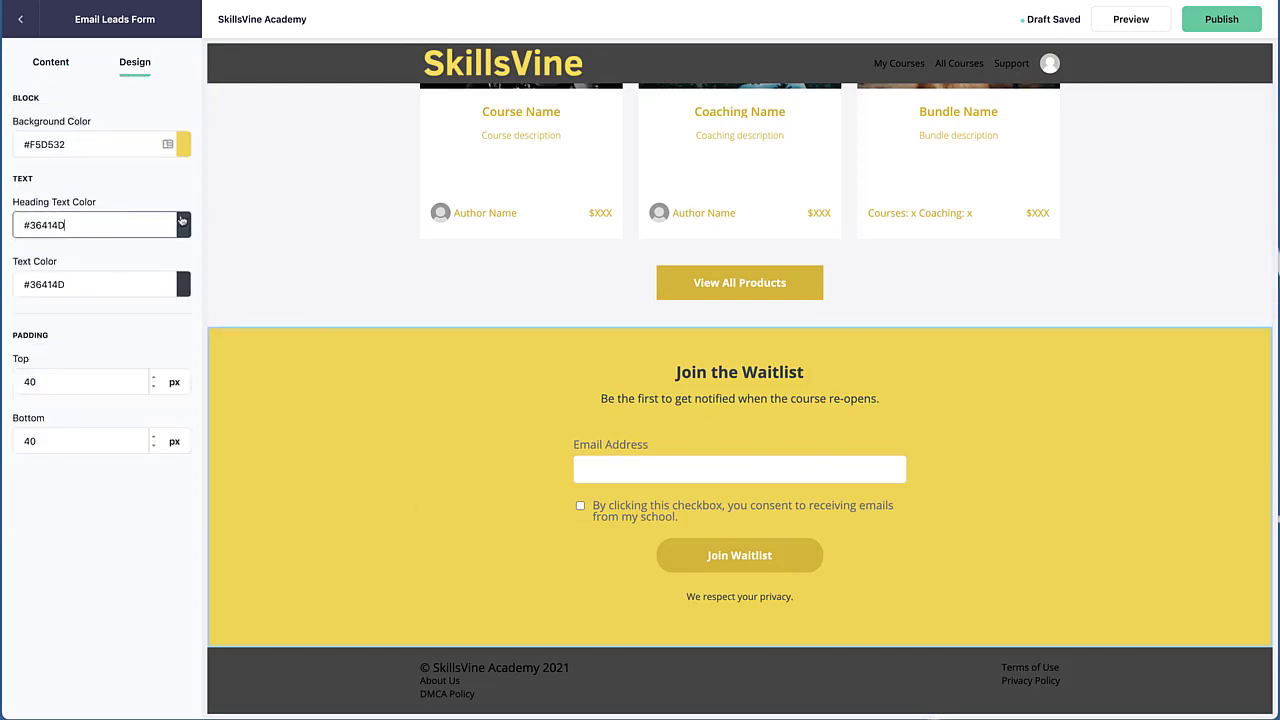
click(183, 225)
drag(268, 345, 243, 345)
mouse_move(262, 262)
mouse_down()
mouse_move(271, 251)
mouse_move(338, 257)
mouse_move(318, 288)
mouse_move(310, 274)
mouse_up()
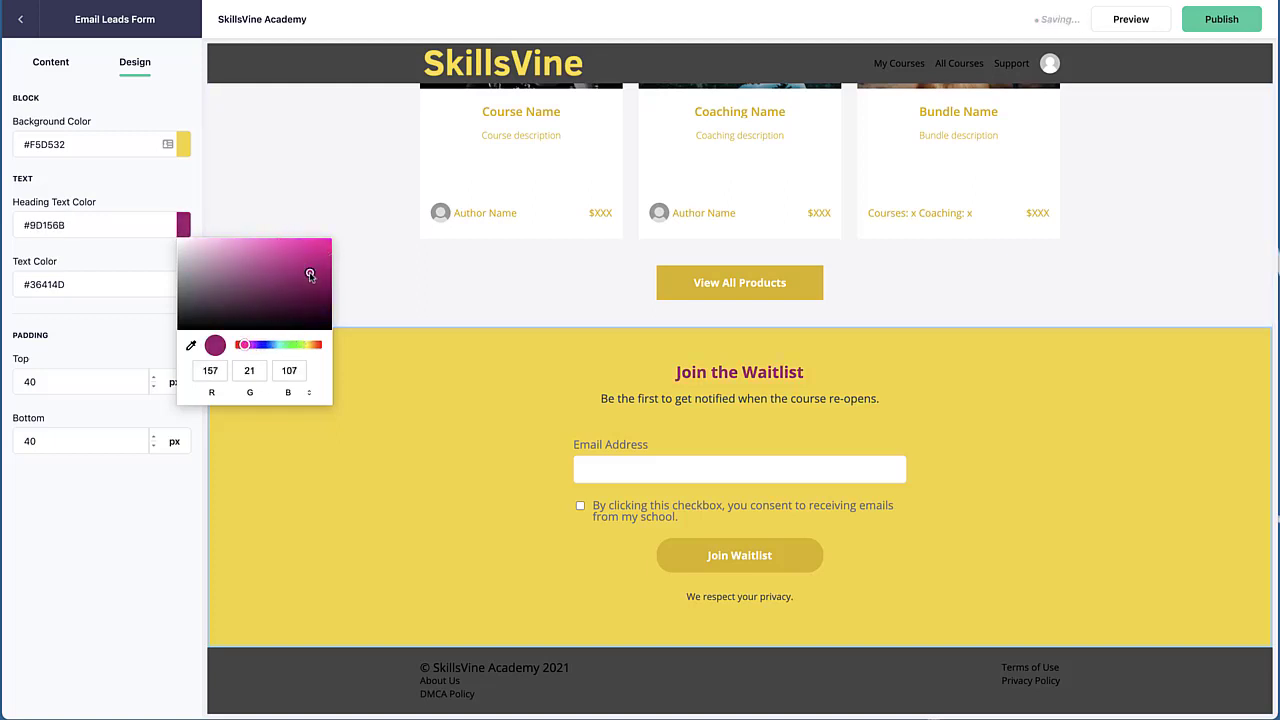
click(114, 268)
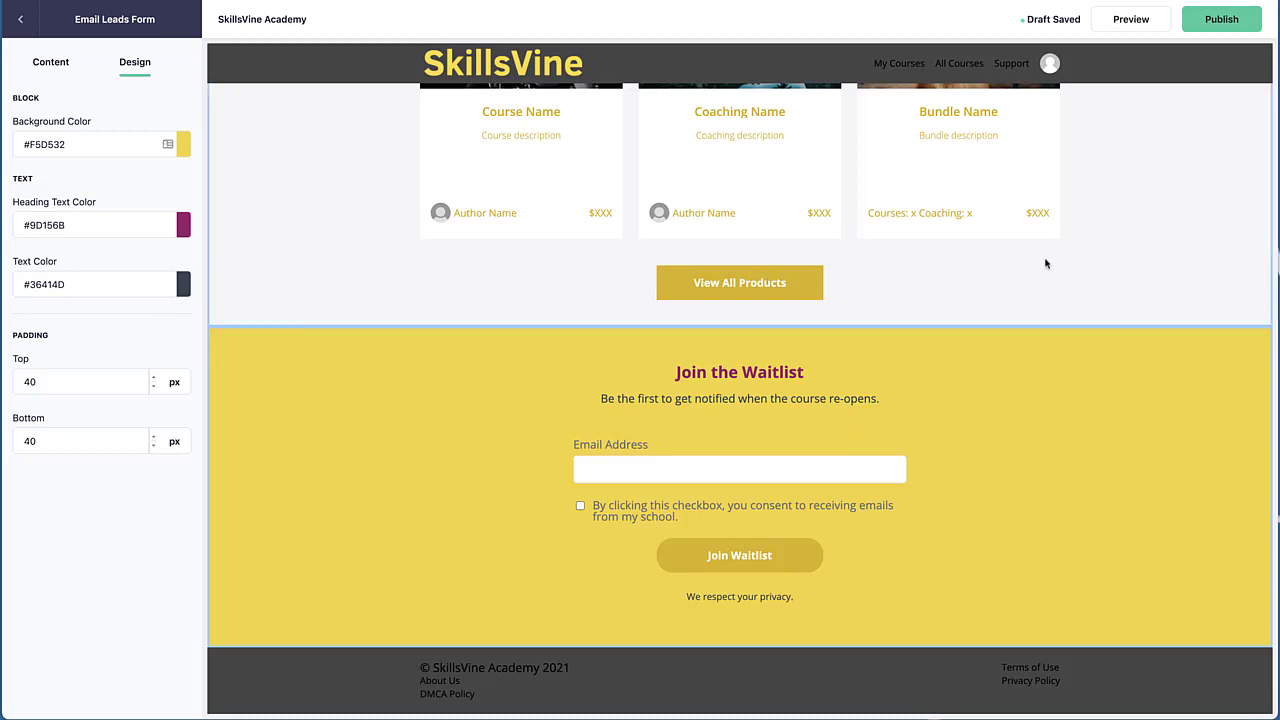
Publish the page with the URL /p/salespag
click(1205, 28)
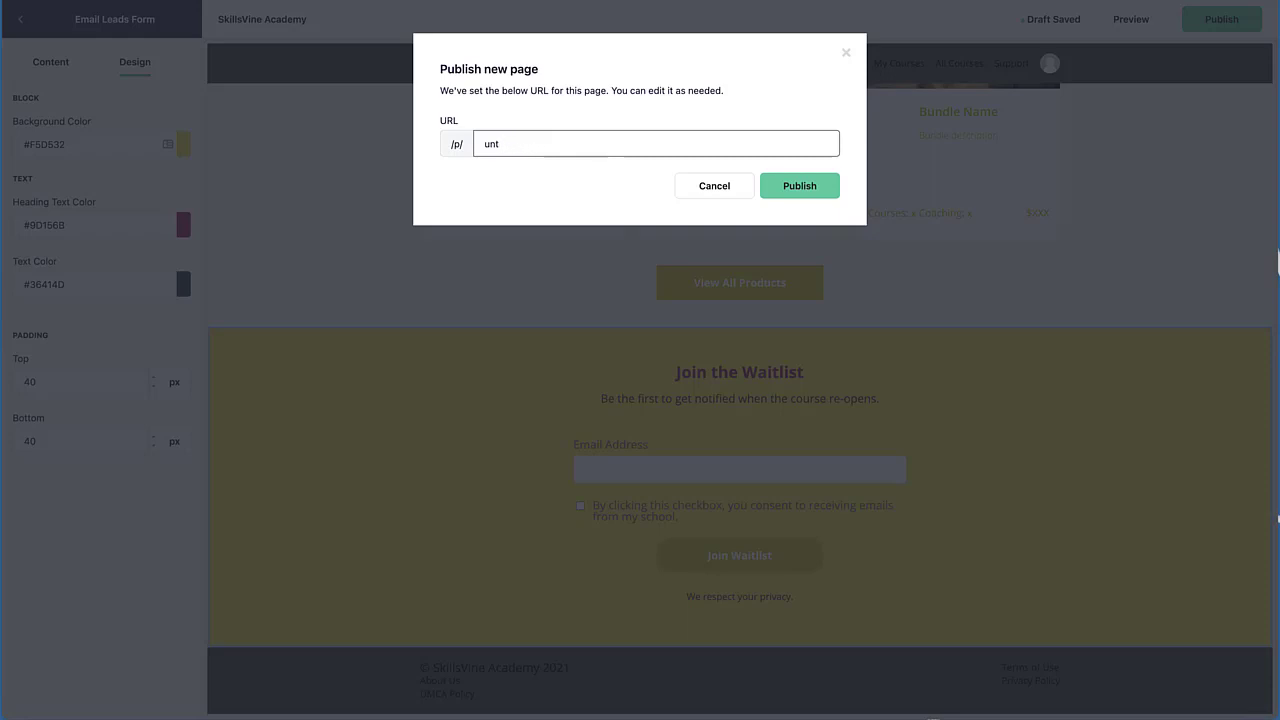
key(BackSpace)
key(BackSpace)
key(BackSpace)
text(skil)
key(BackSpace)
key(BackSpace)
key(BackSpace)
key(BackSpace)
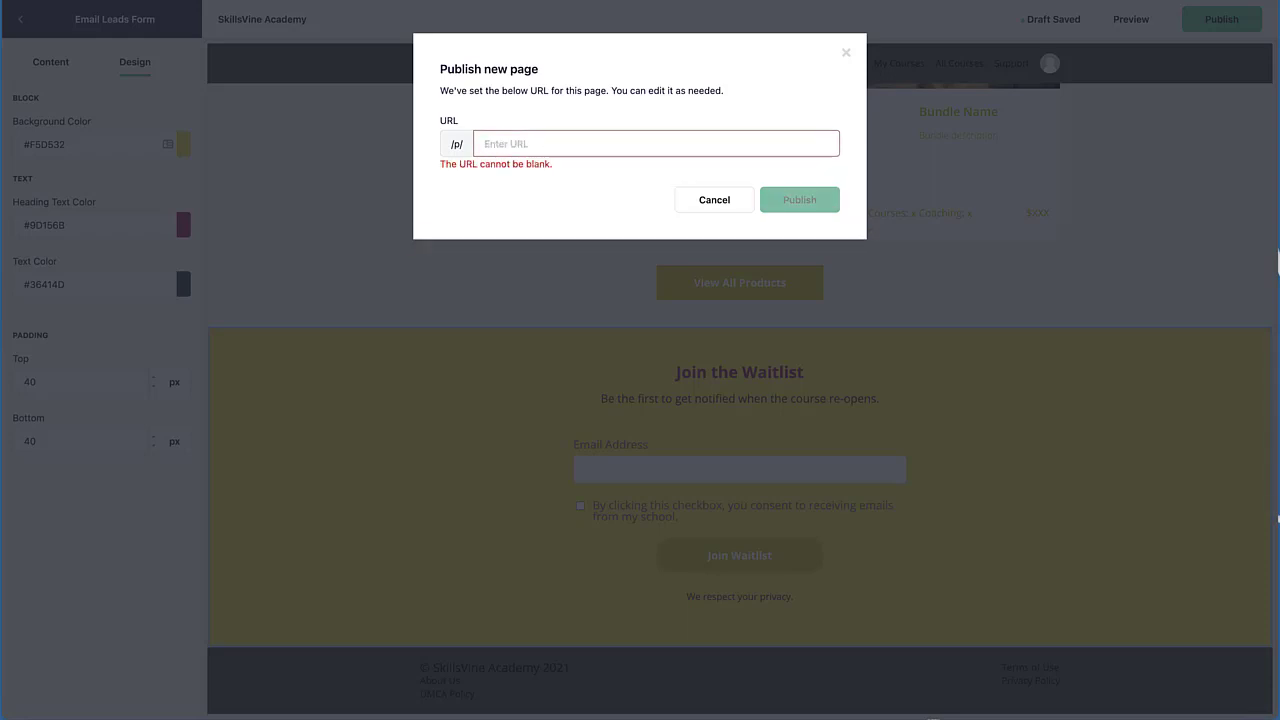
text(sa)
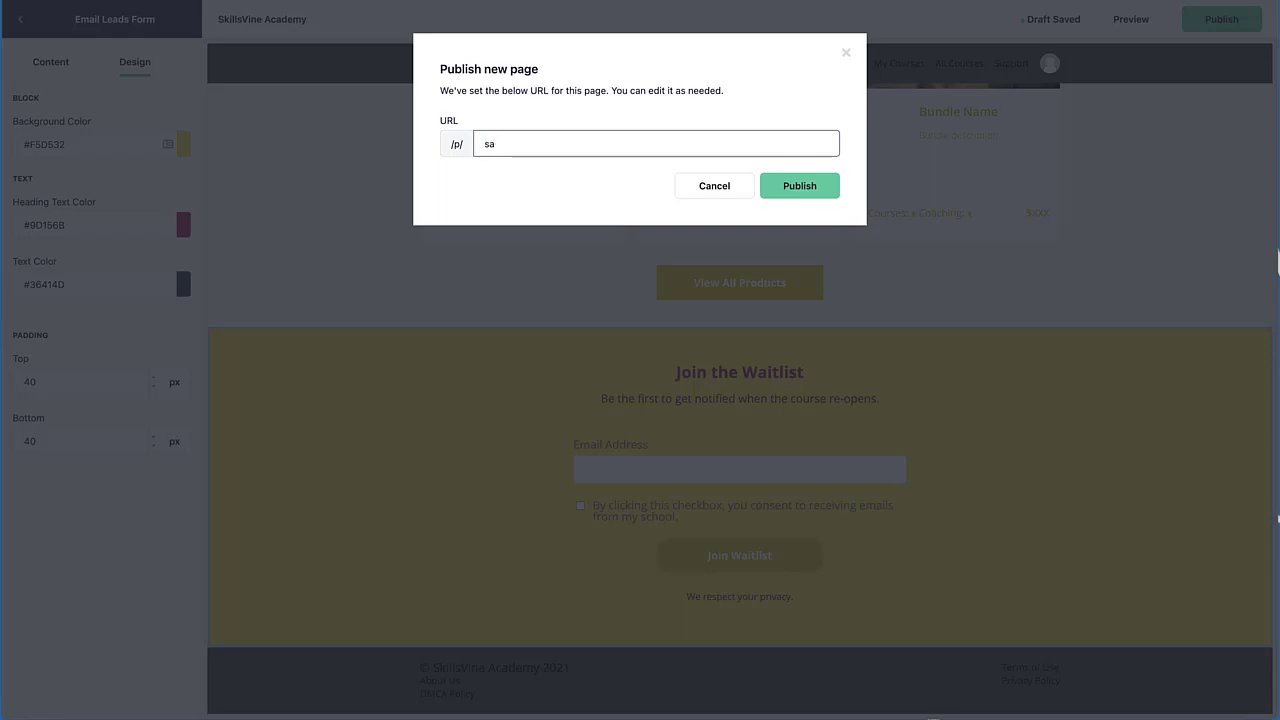
text(lespage2)
click(810, 187)
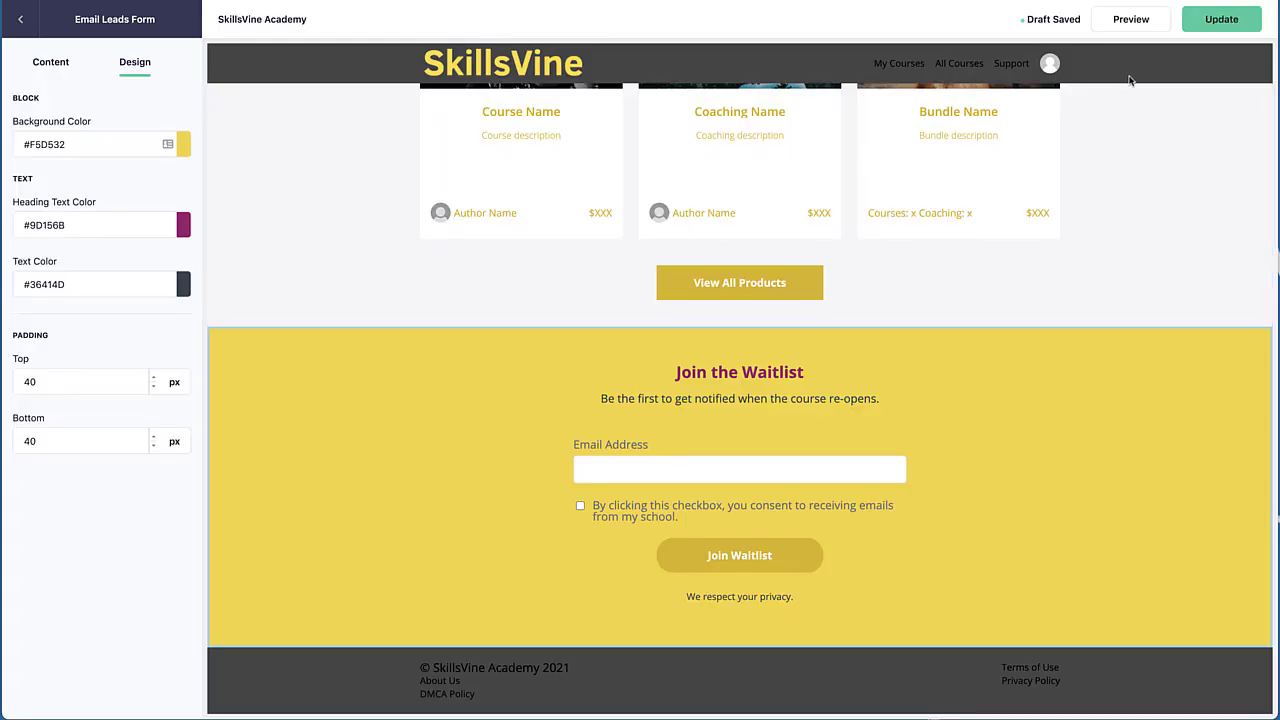
Preview the page and submit the waitlist form with a test e-mail address and the consent box checked
click(1131, 24)
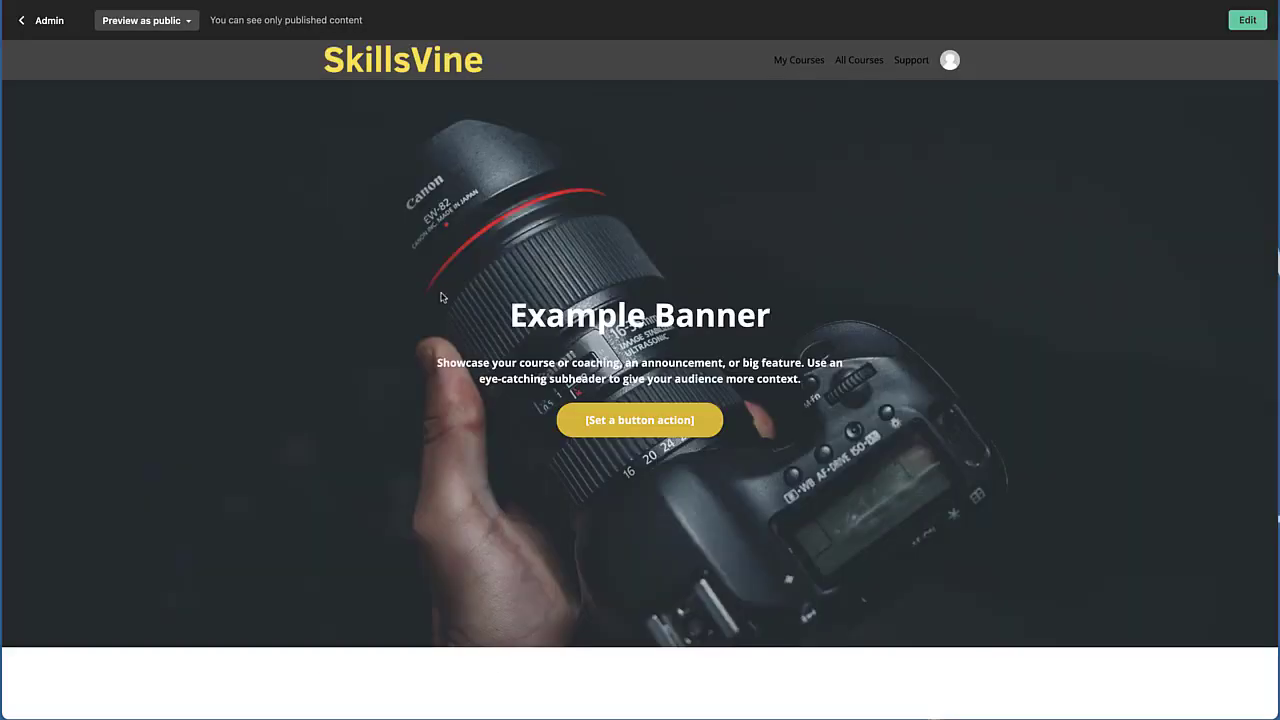
scroll(441, 297, down, 20)
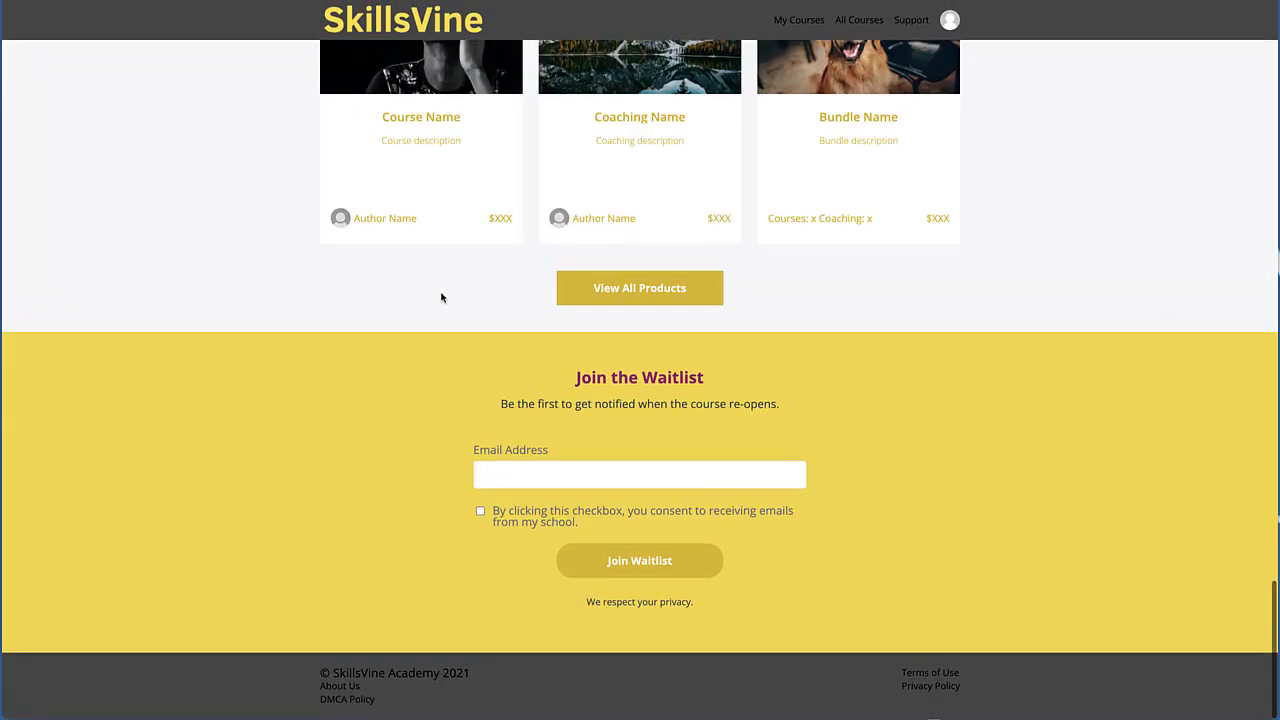
click(546, 478)
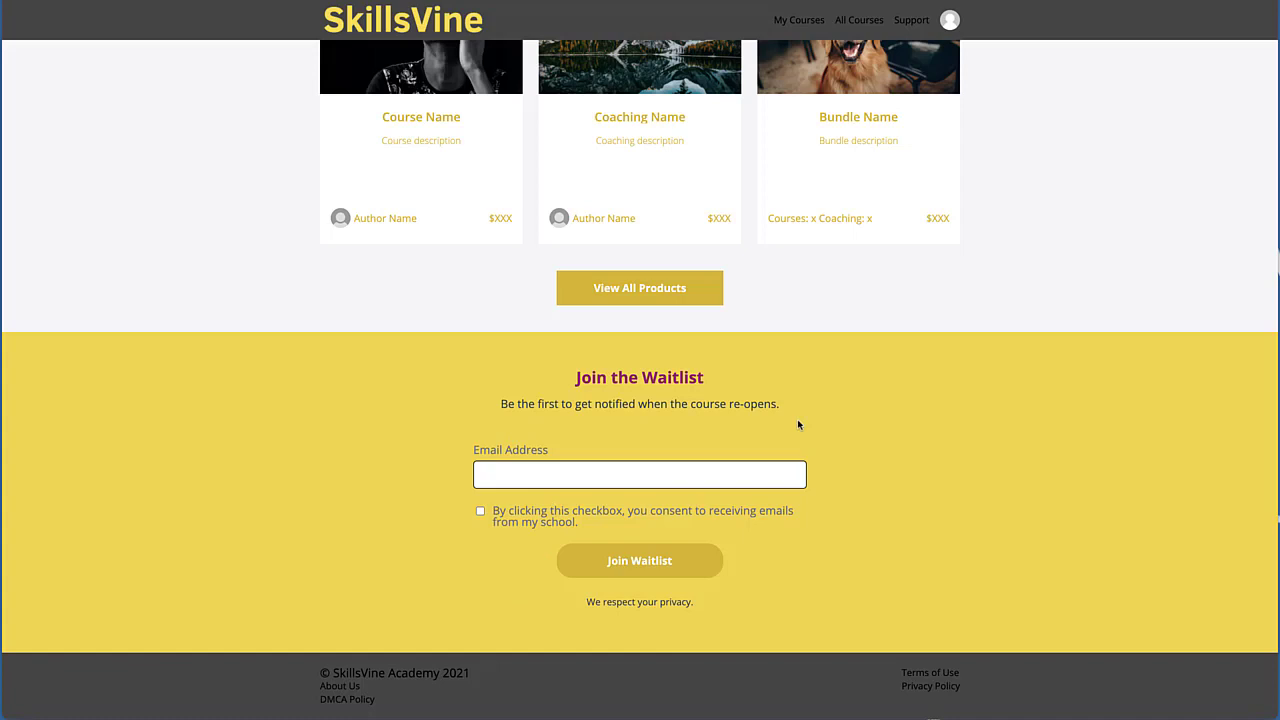
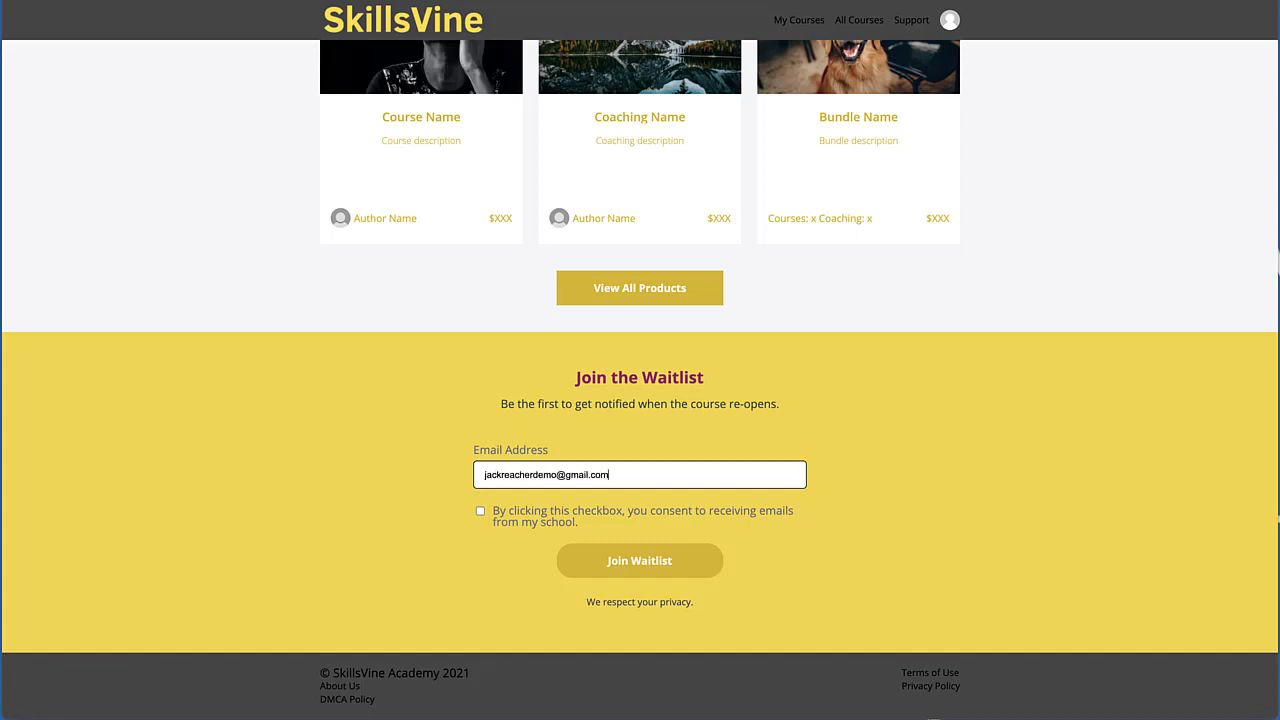
click(435, 471)
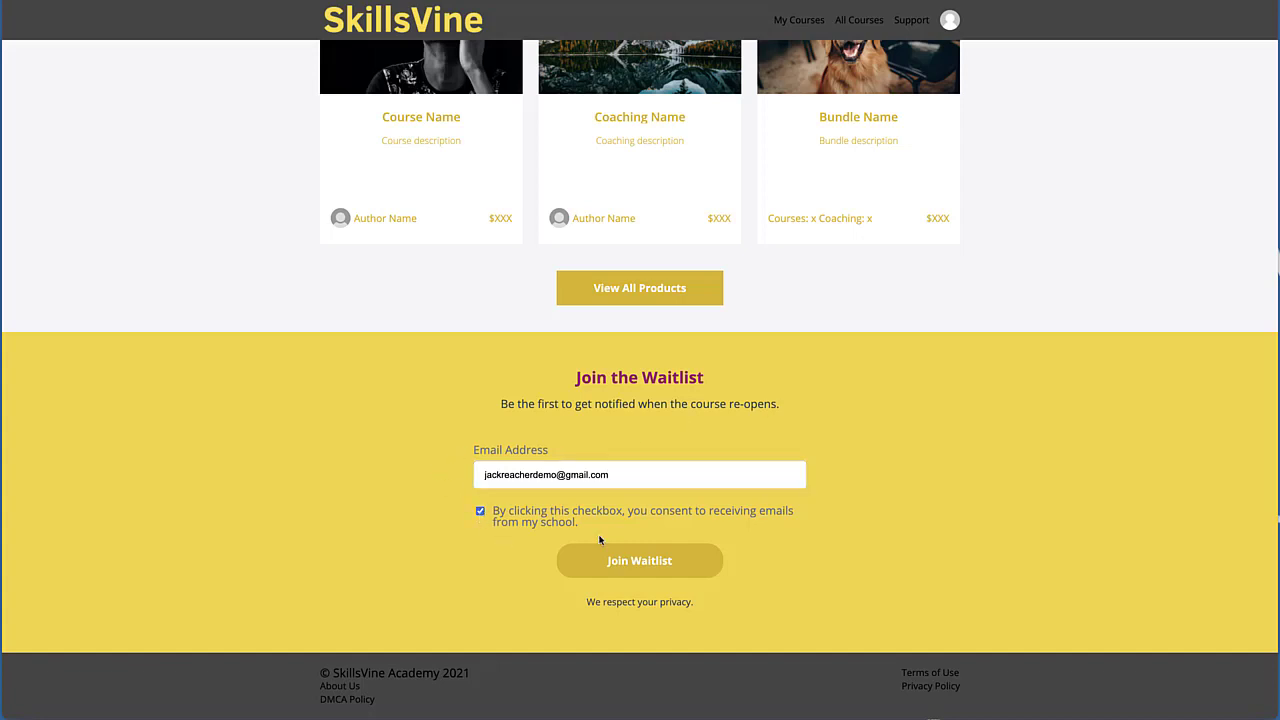
click(617, 561)
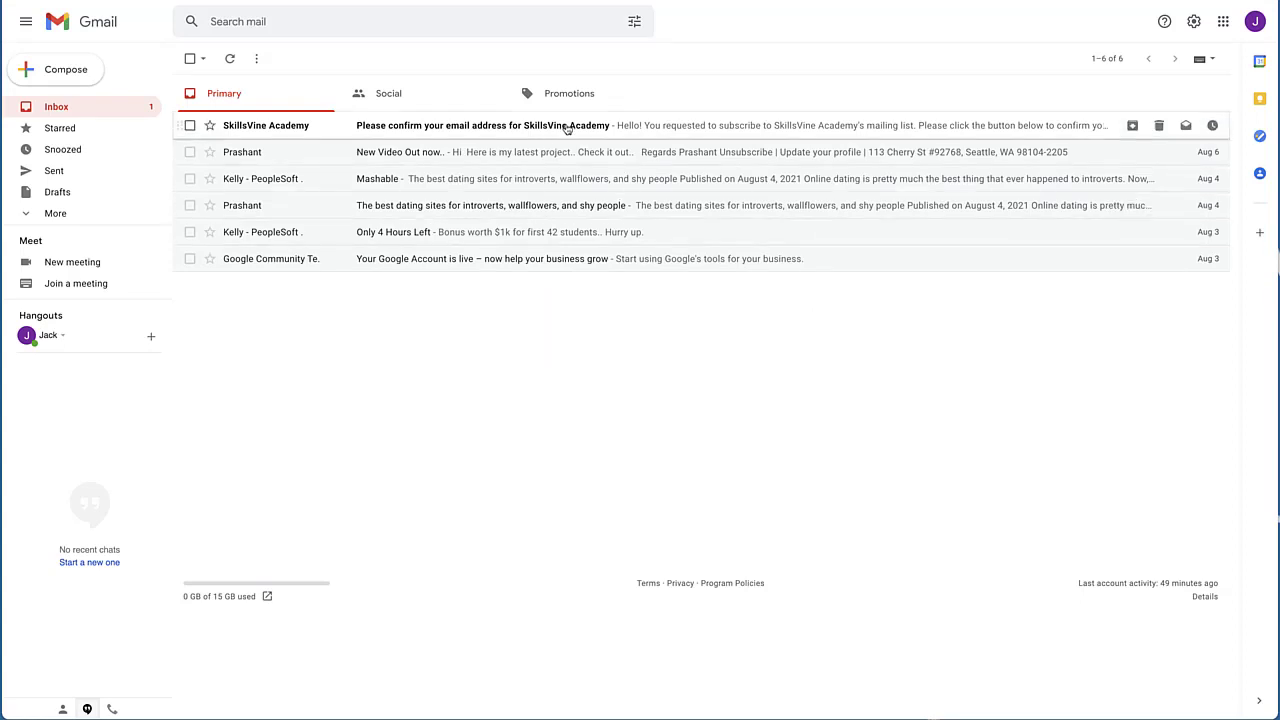
In Gmail, confirm the subscription from the SkillsVine Academy e-mail, then reload the Leads page
click(566, 126)
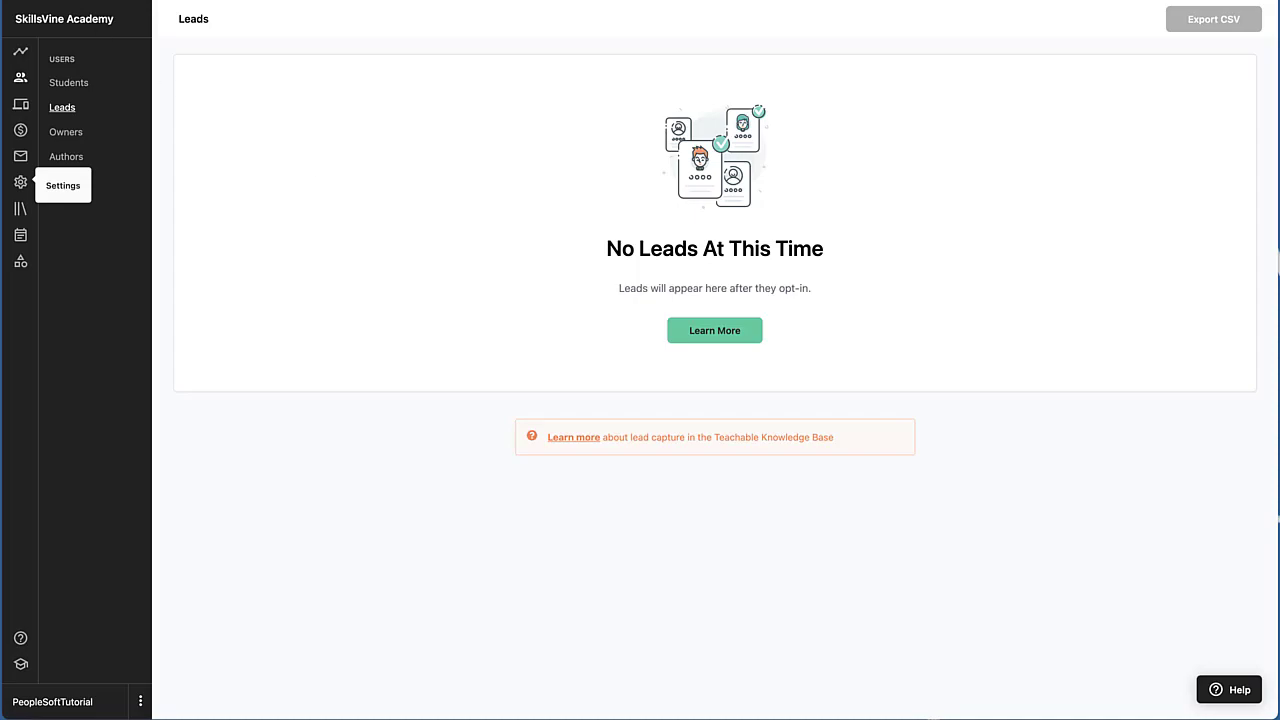
key(super+r)
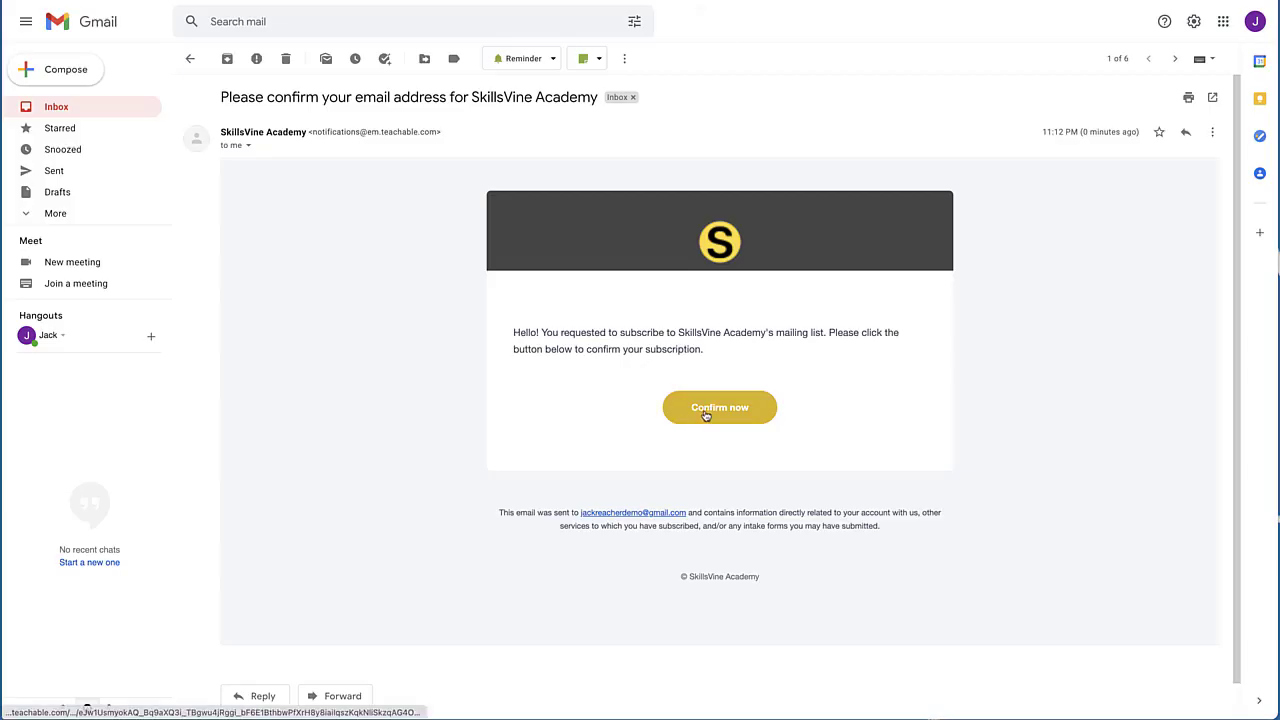
click(705, 413)
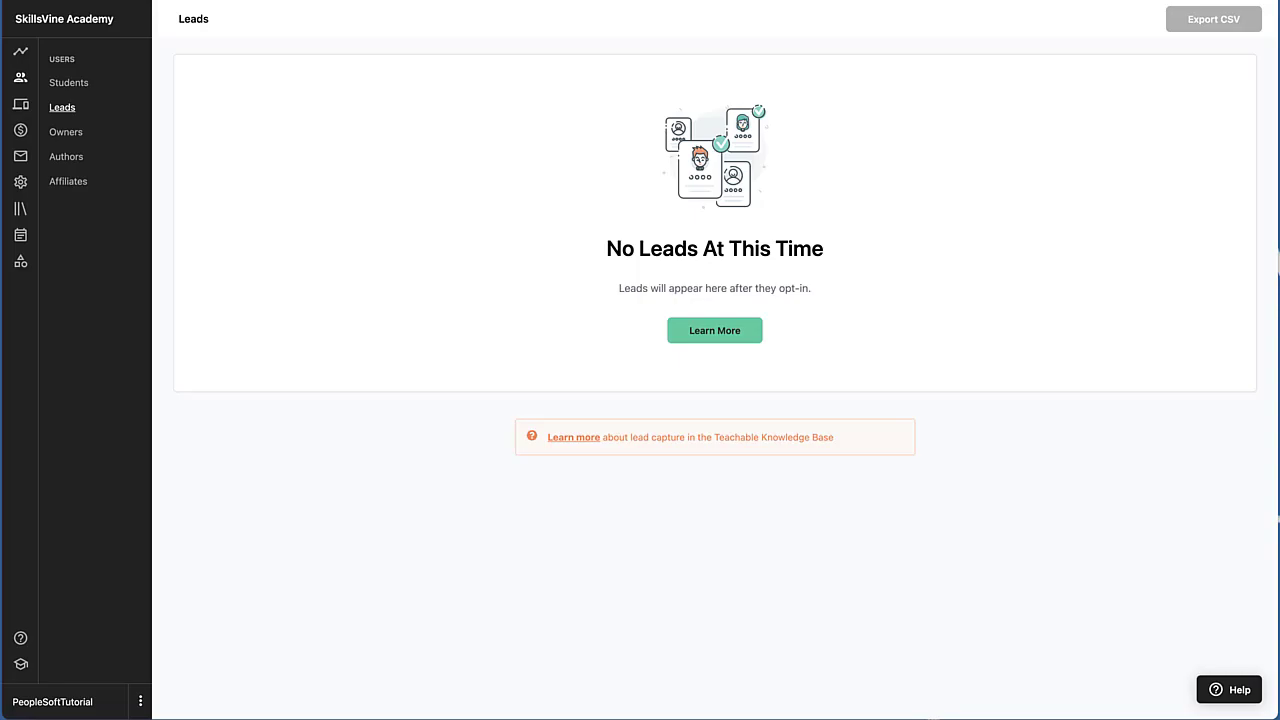
key(super+r)
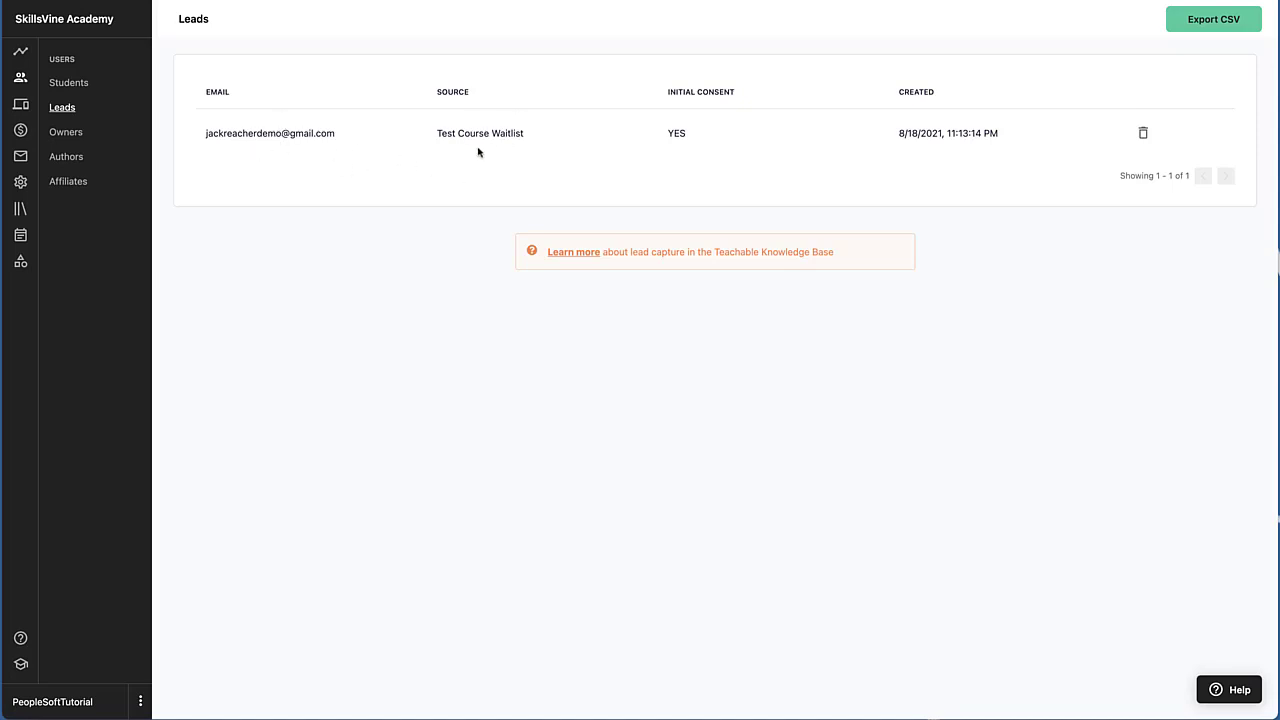
Highlight the new lead's source entry in the Leads list to inspect it
drag(436, 133, 546, 132)
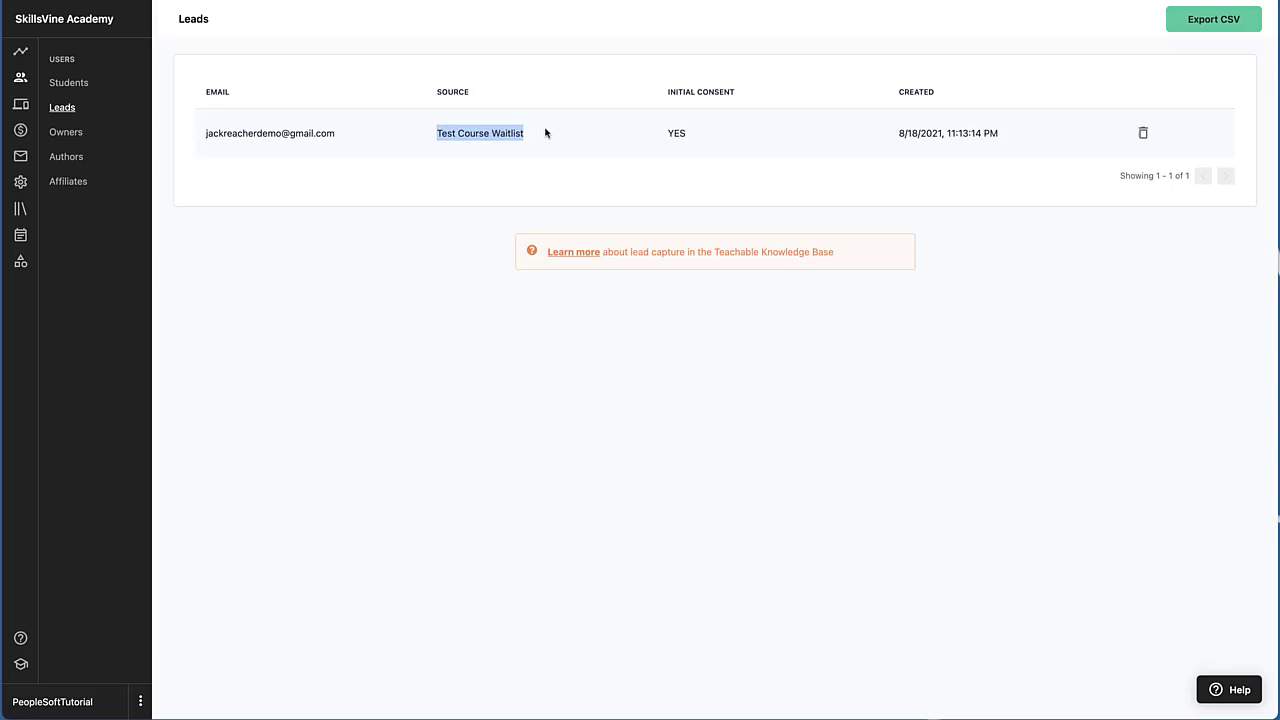
click(495, 196)
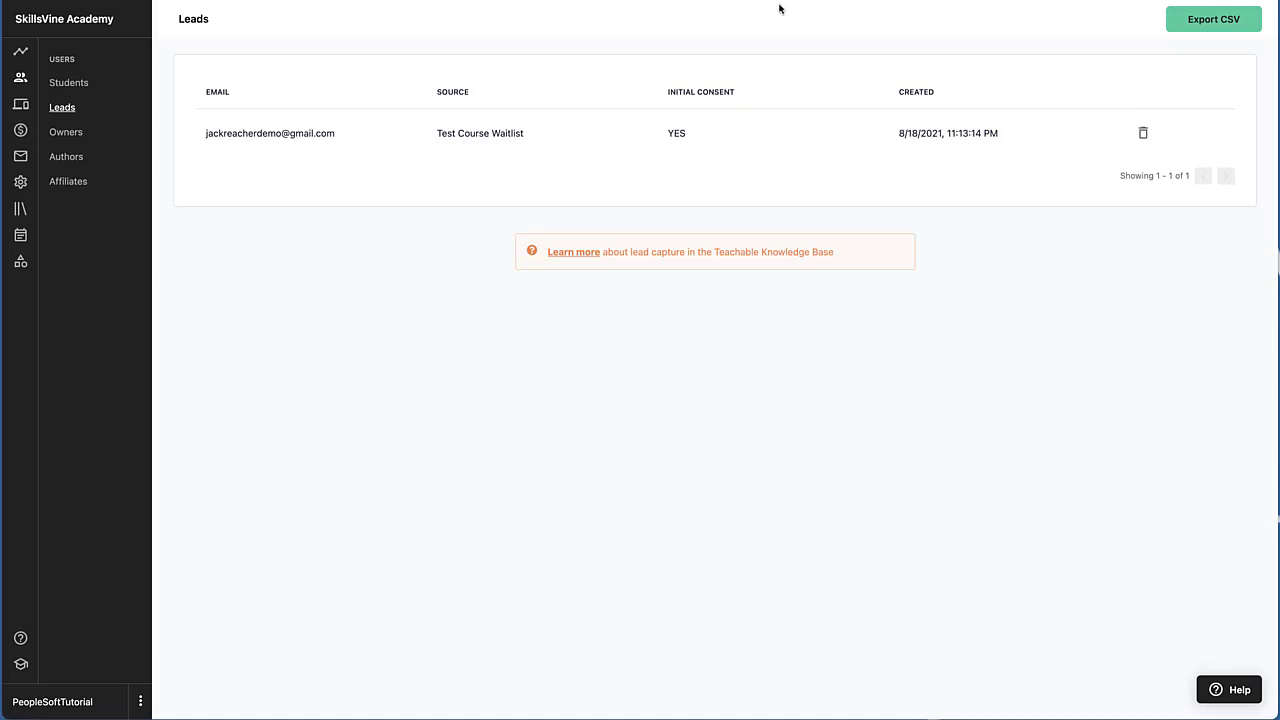
In the notification settings, switch Double Opt-In for Leads off and back on
click(400, 1)
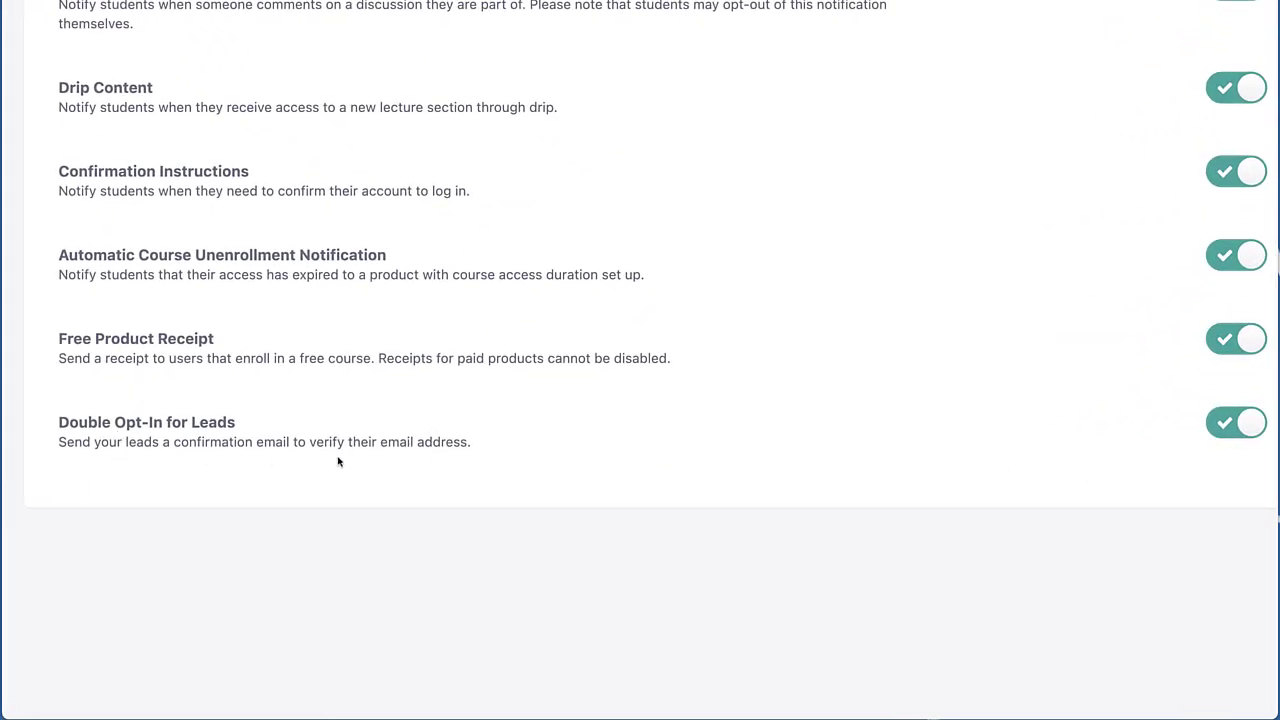
click(1239, 428)
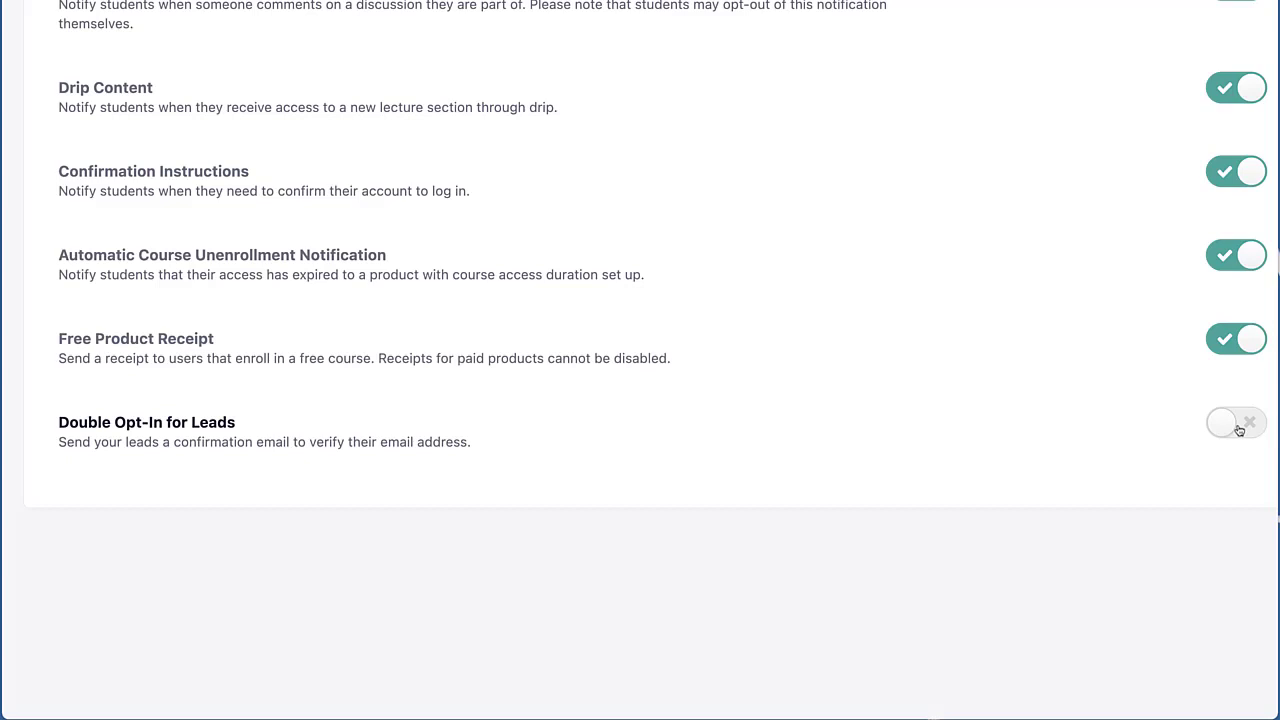
click(1239, 430)
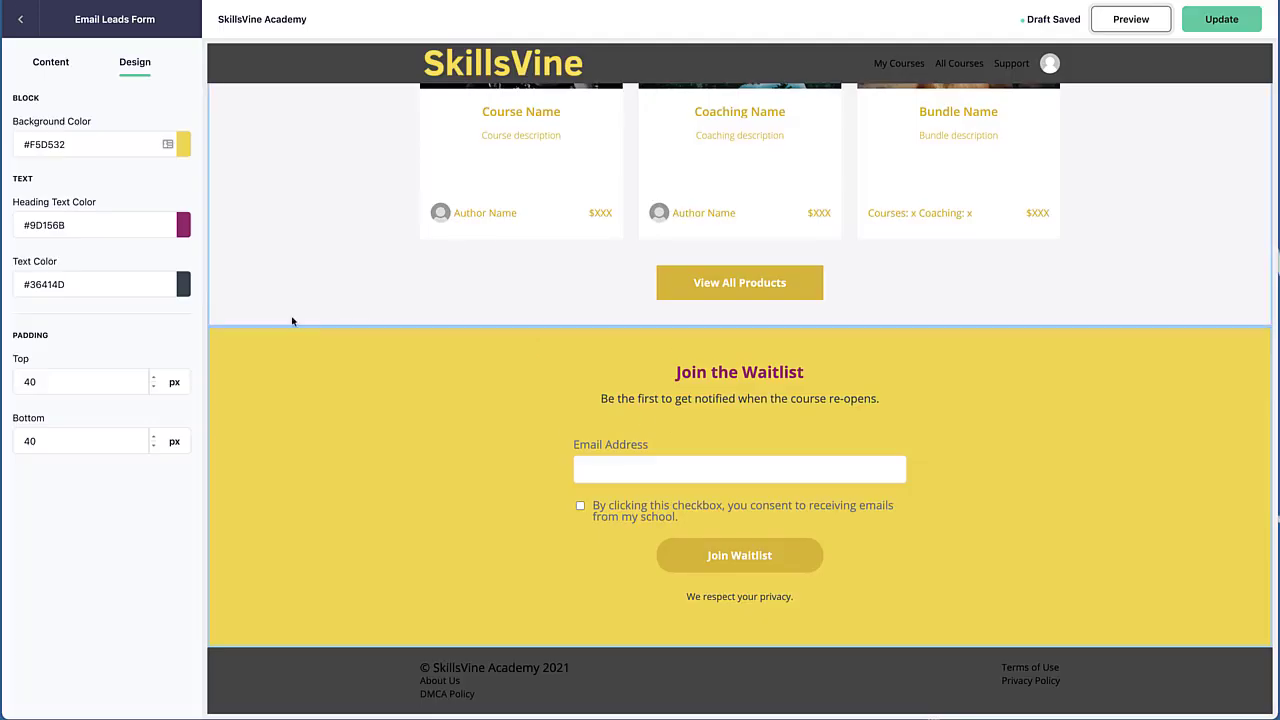
Return to the page blocks and move the Email Leads Form block up to sit directly below the Banner
click(20, 19)
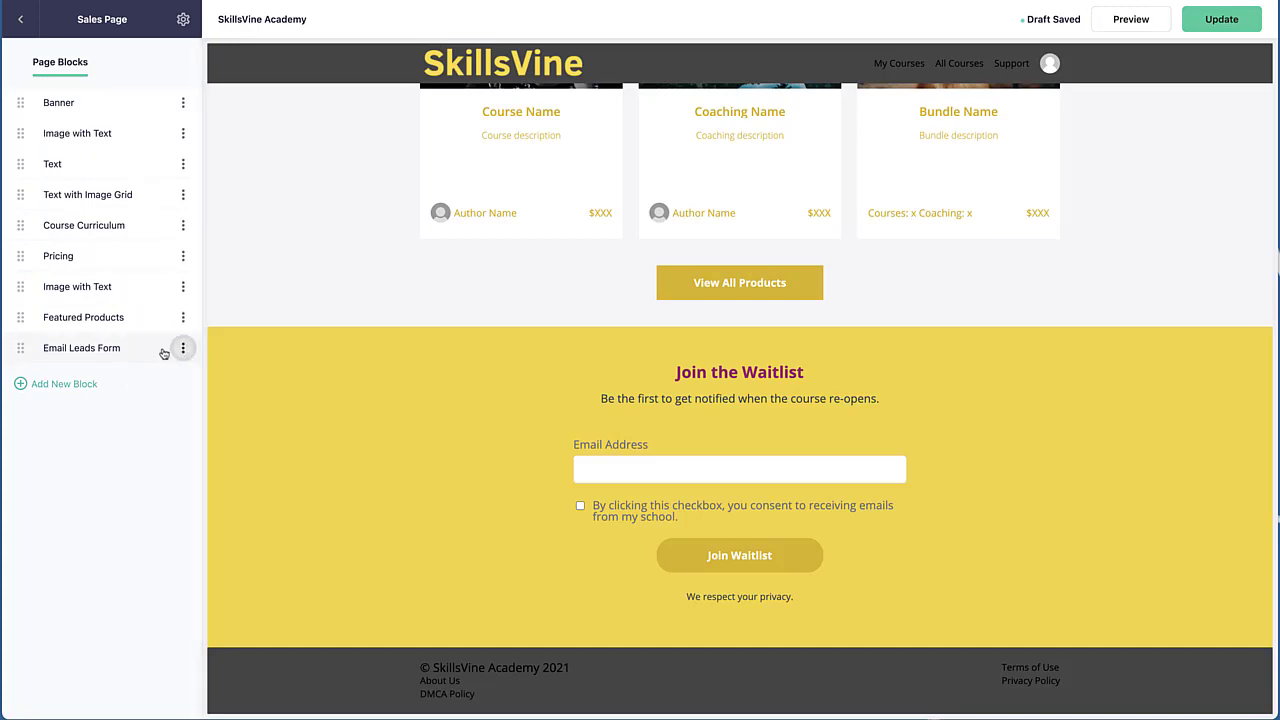
drag(16, 348, 34, 133)
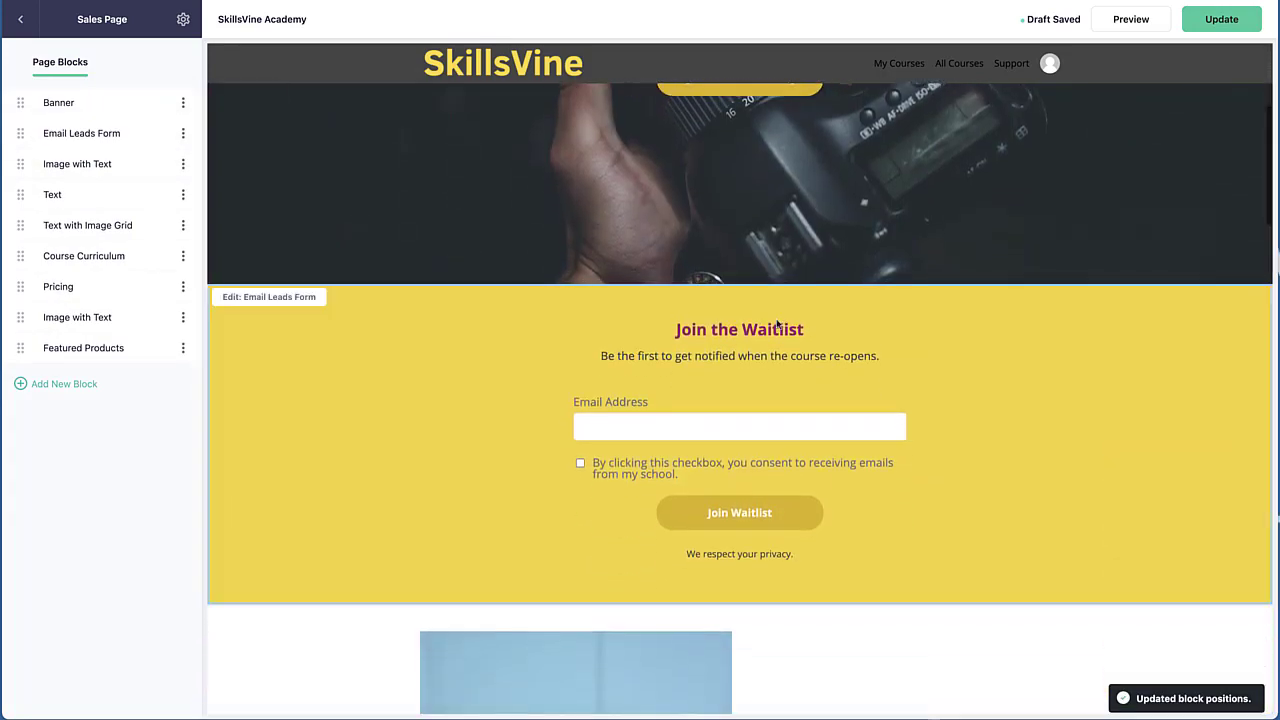
scroll(607, 486, up, 3)
scroll(607, 486, down, 4)
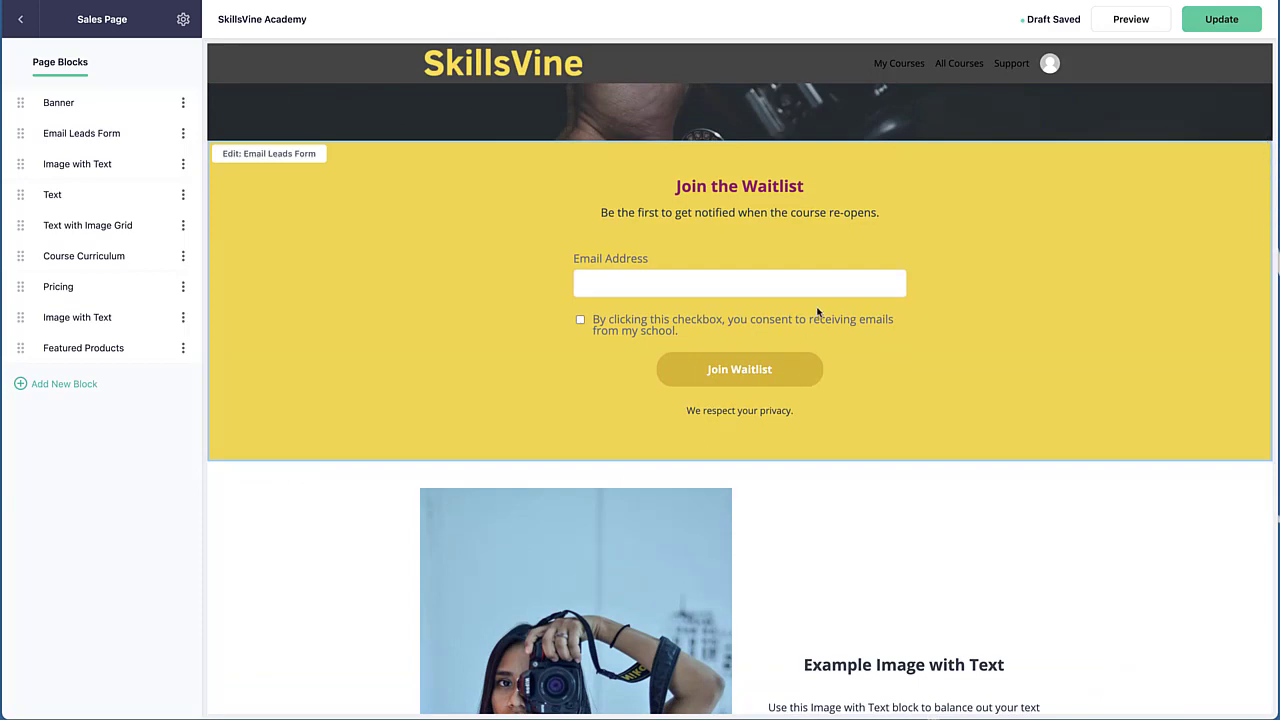
scroll(818, 313, up, 5)
scroll(818, 311, down, 3)
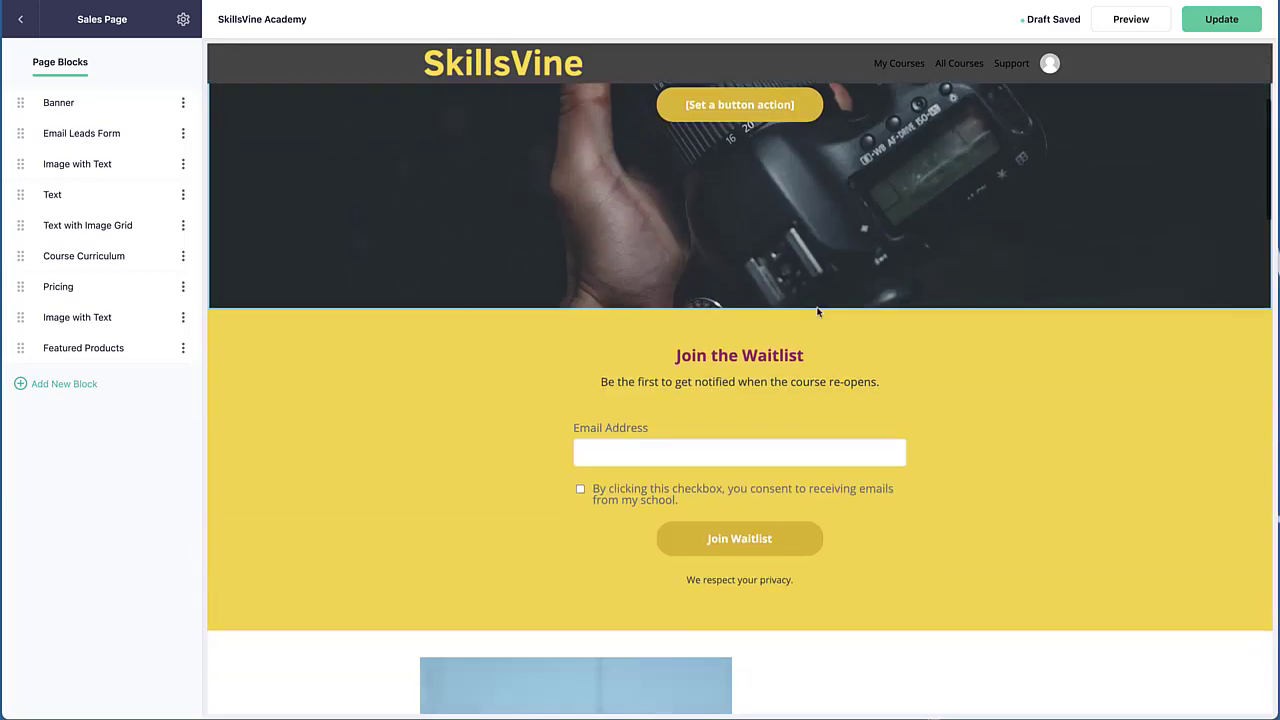